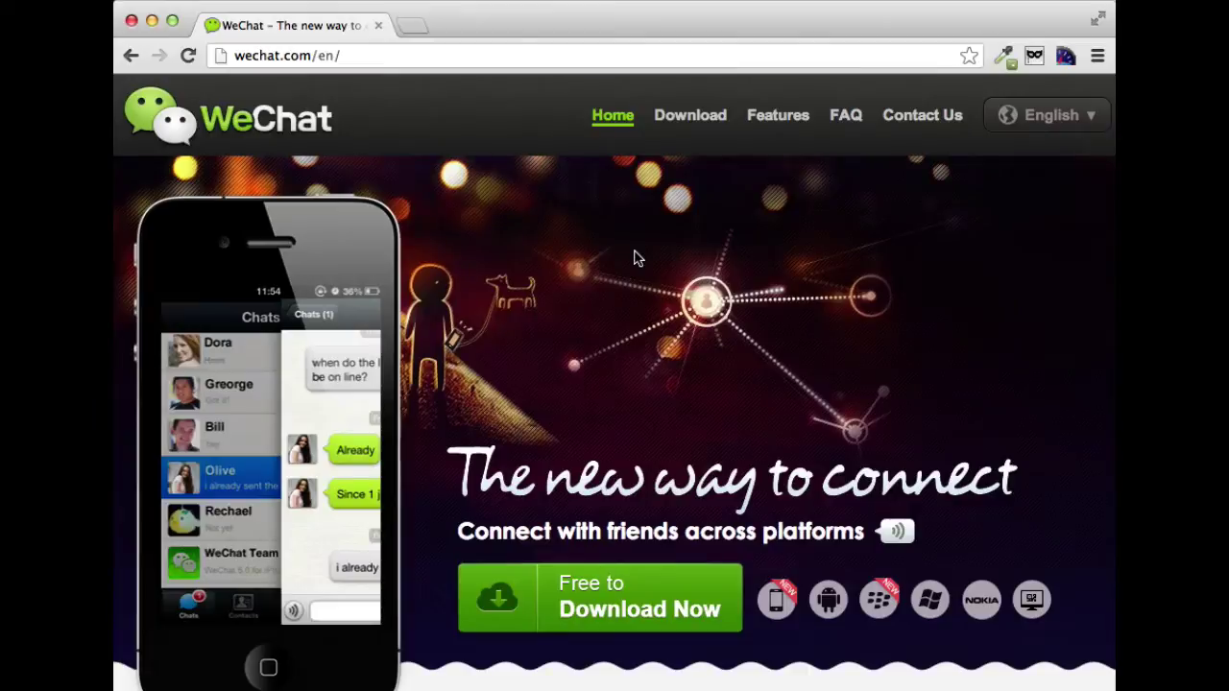
# Step: Load admin.wechat.com by typing 'admin' in the address bar and accepting the autocomplete
pyautogui.click(413, 58)
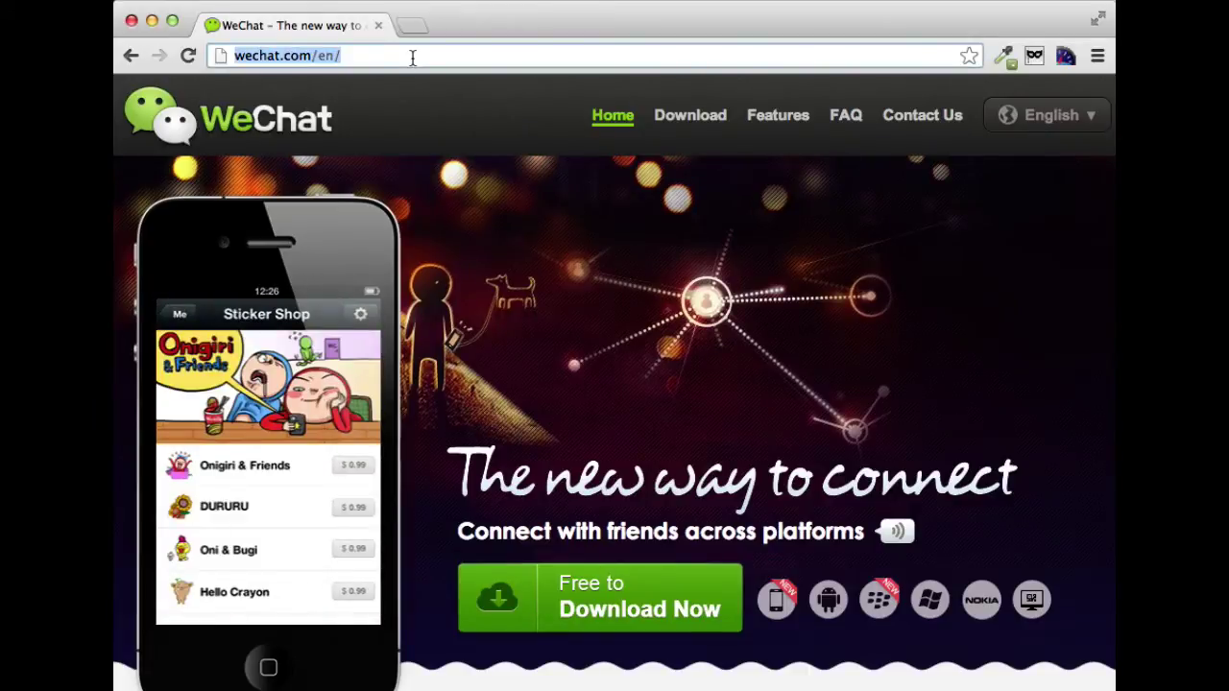
pyautogui.write('admin.')
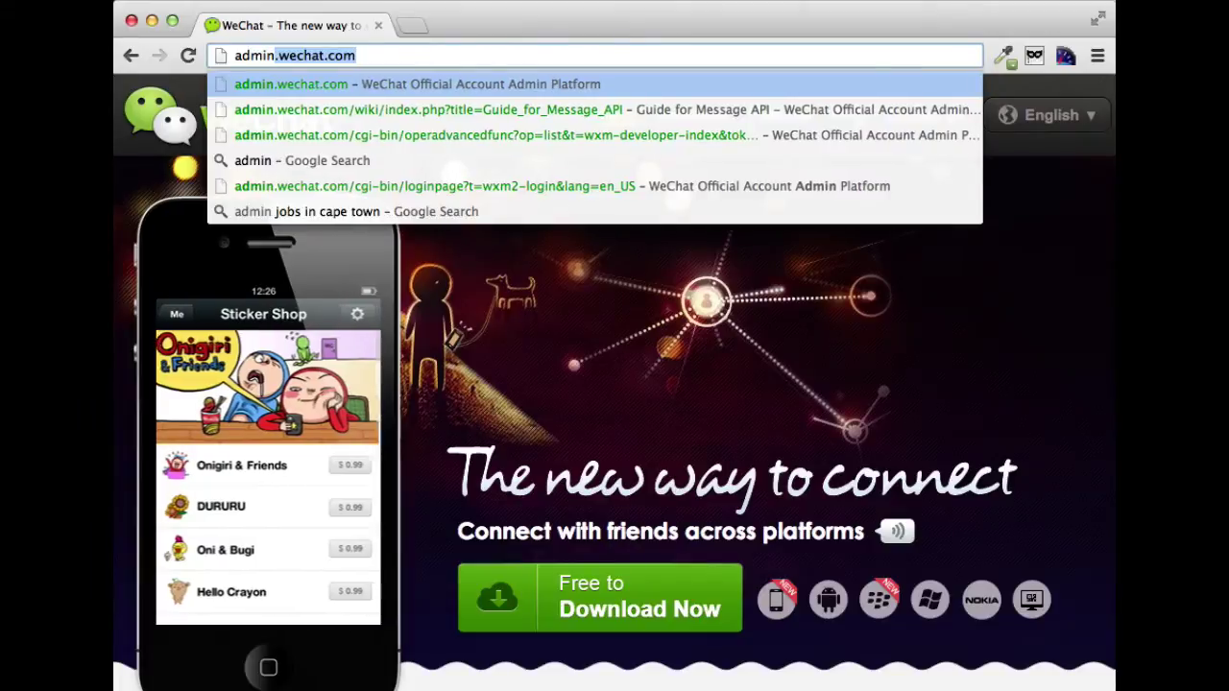
pyautogui.press('Return')
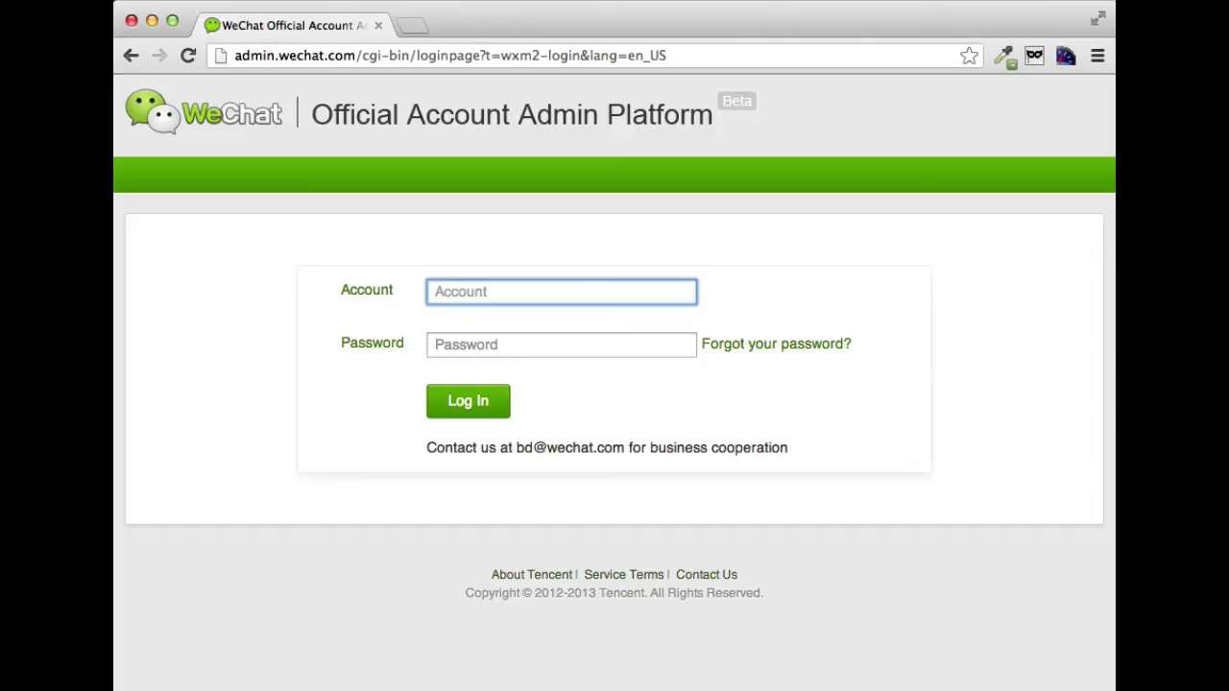
# Step: Log in with the official account's name and password to reach the Home dashboard
pyautogui.write('ronbachtest')
pyautogui.click(436, 345)
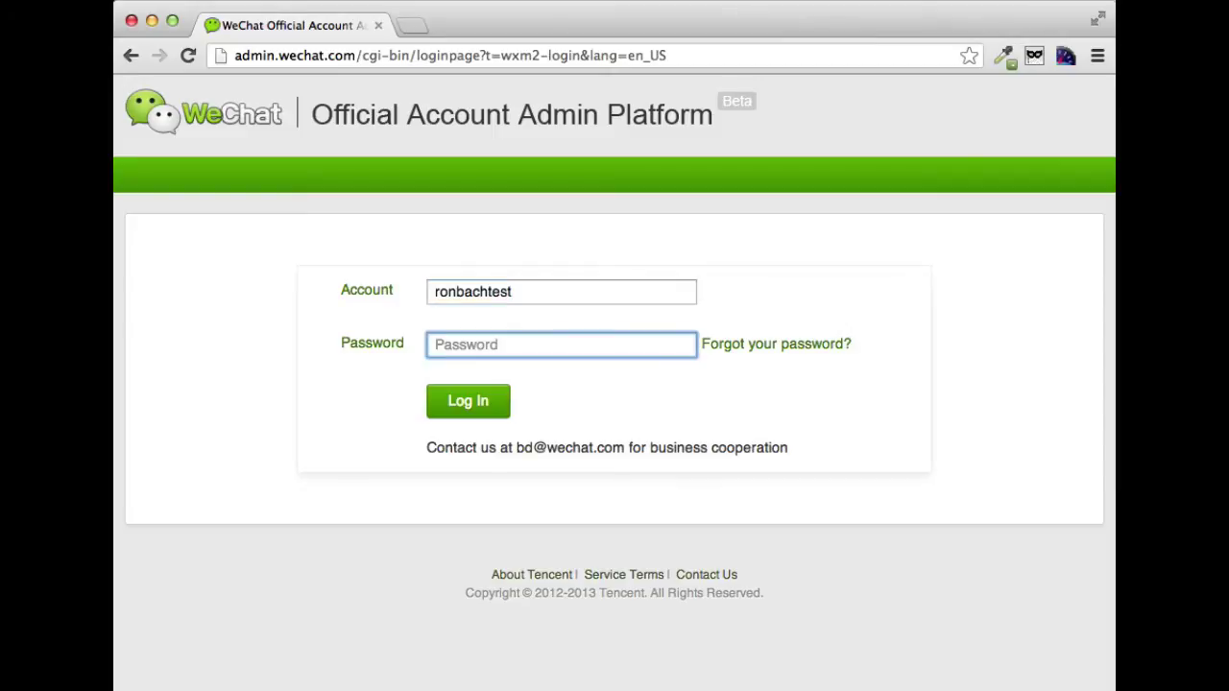
pyautogui.write('•••••••••')
pyautogui.press('Return')
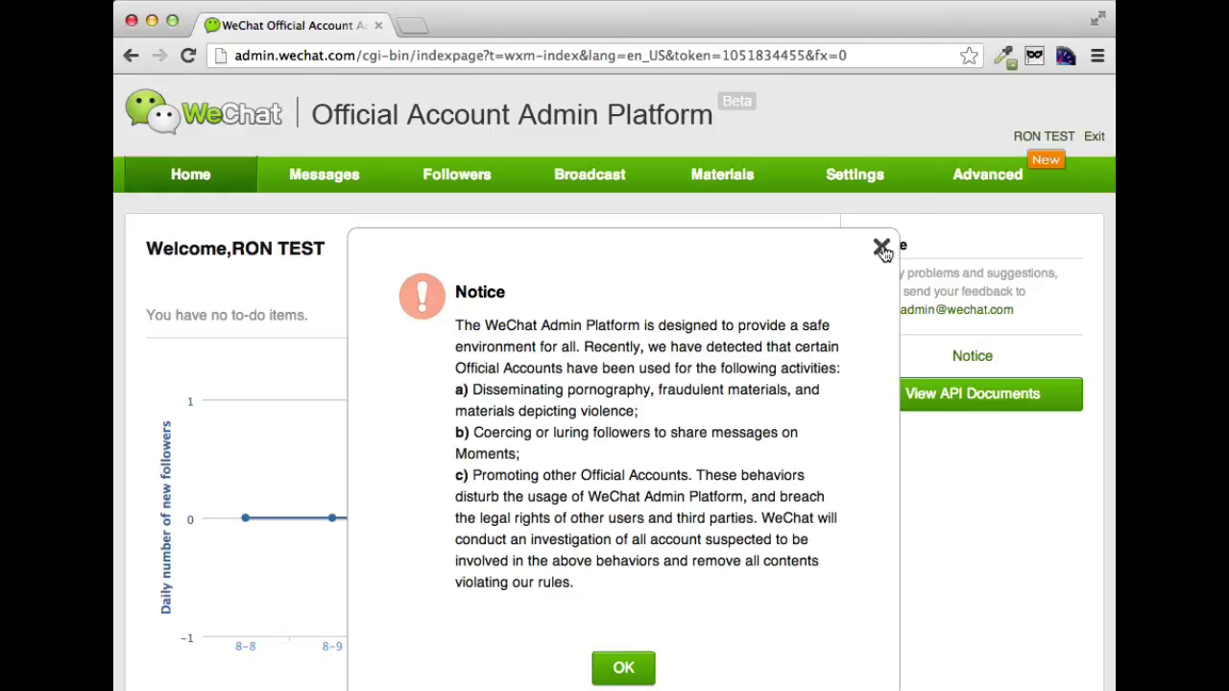
# Step: Dismiss the Notice dialog and go to the Messages section's Advanced tab
pyautogui.click(614, 675)
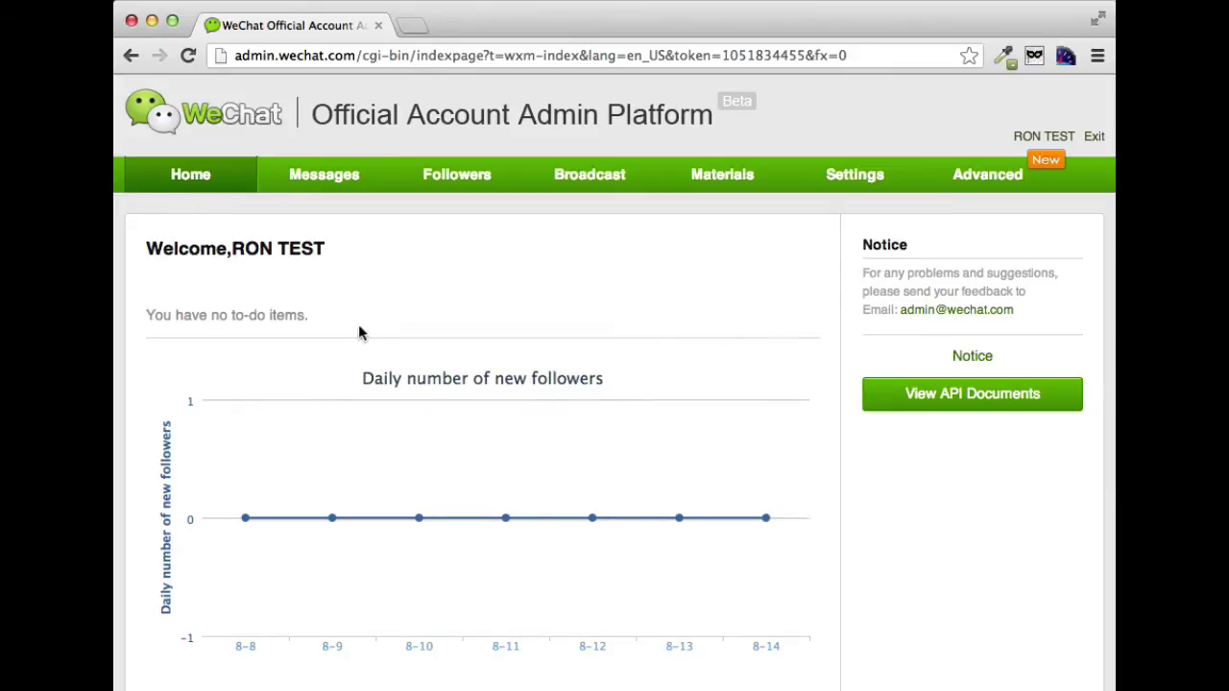
pyautogui.click(343, 173)
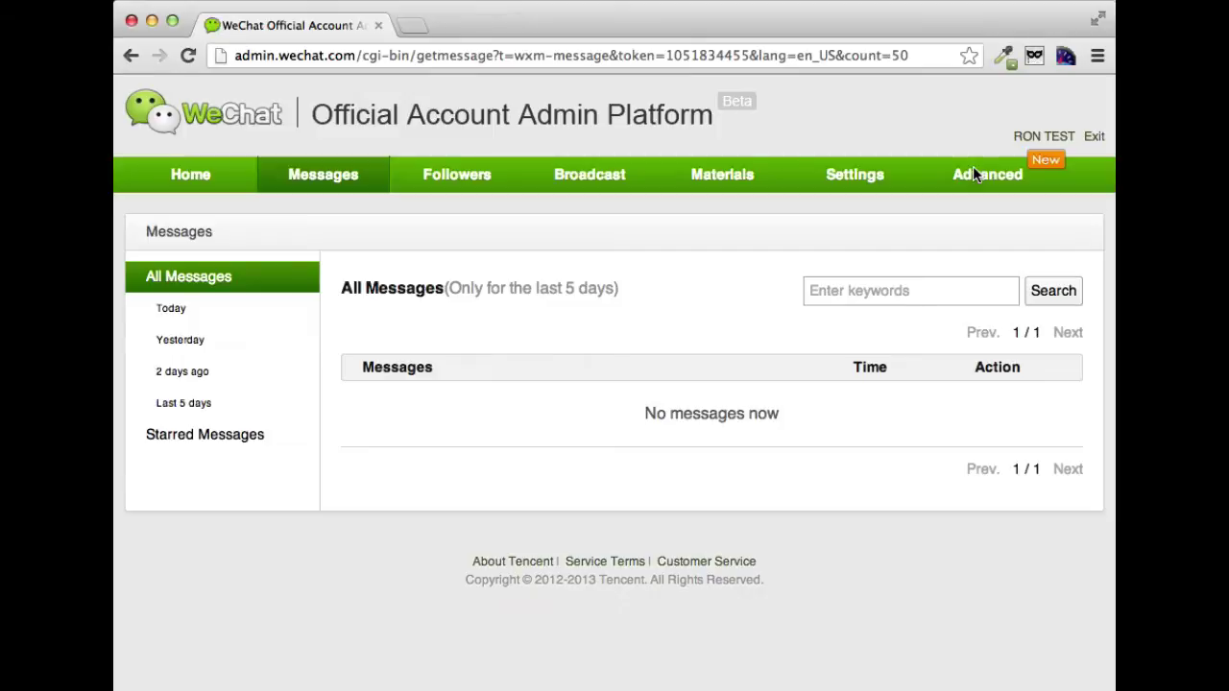
pyautogui.click(963, 179)
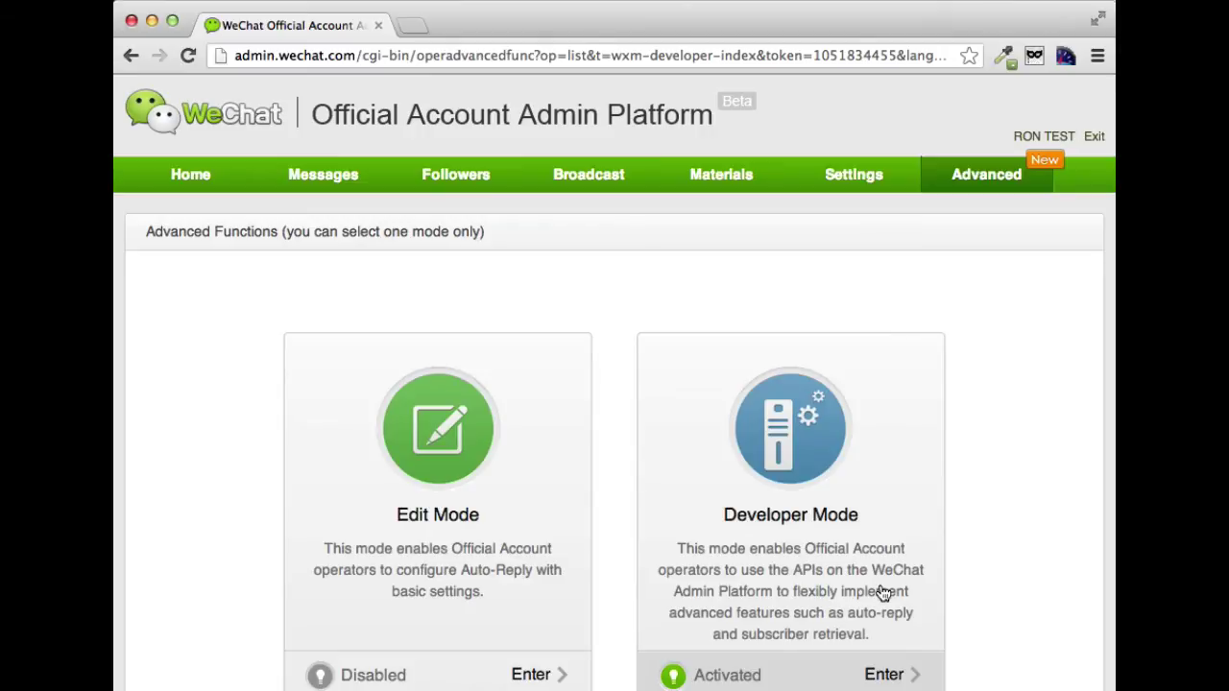
# Step: Enter Developer Mode and highlight the registered-developer confirmation sentence
pyautogui.click(854, 619)
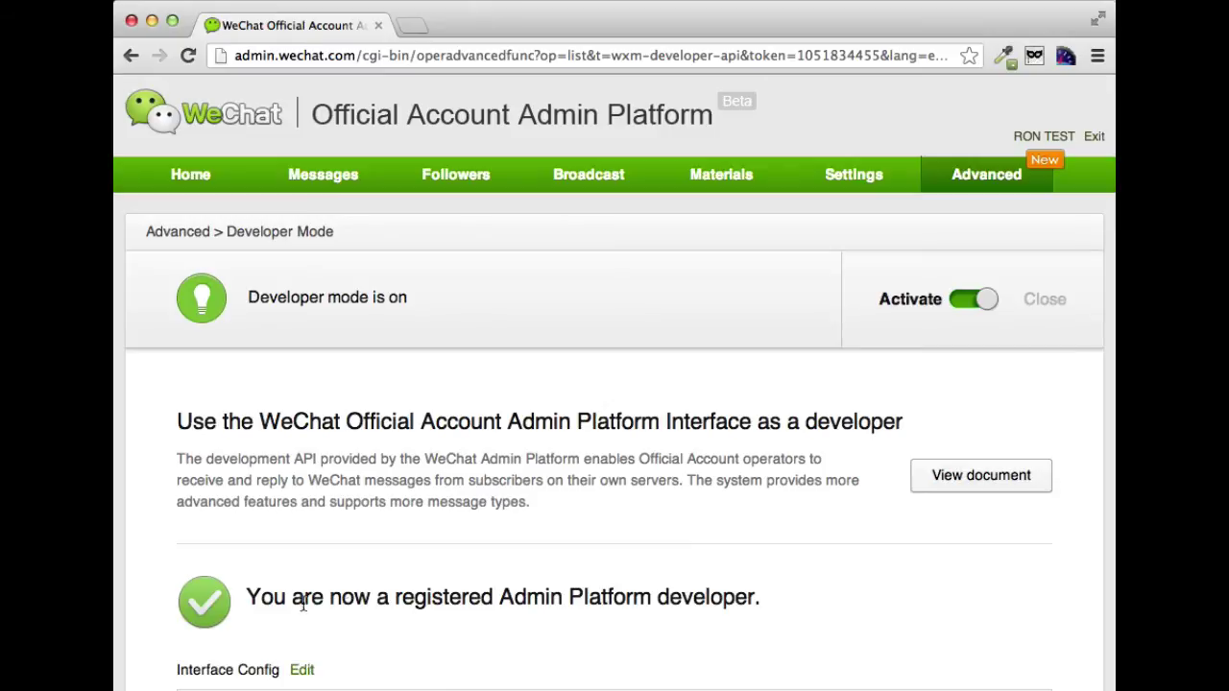
pyautogui.moveTo(250, 603); pyautogui.dragTo(758, 624)
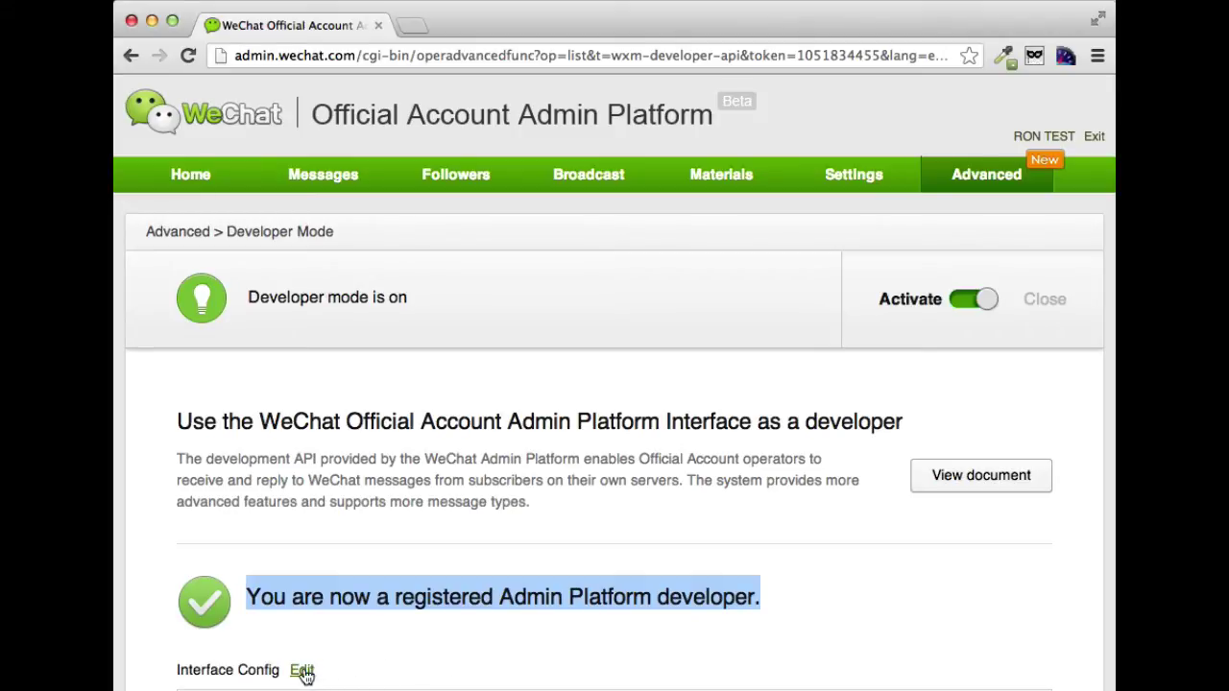
pyautogui.click(302, 671)
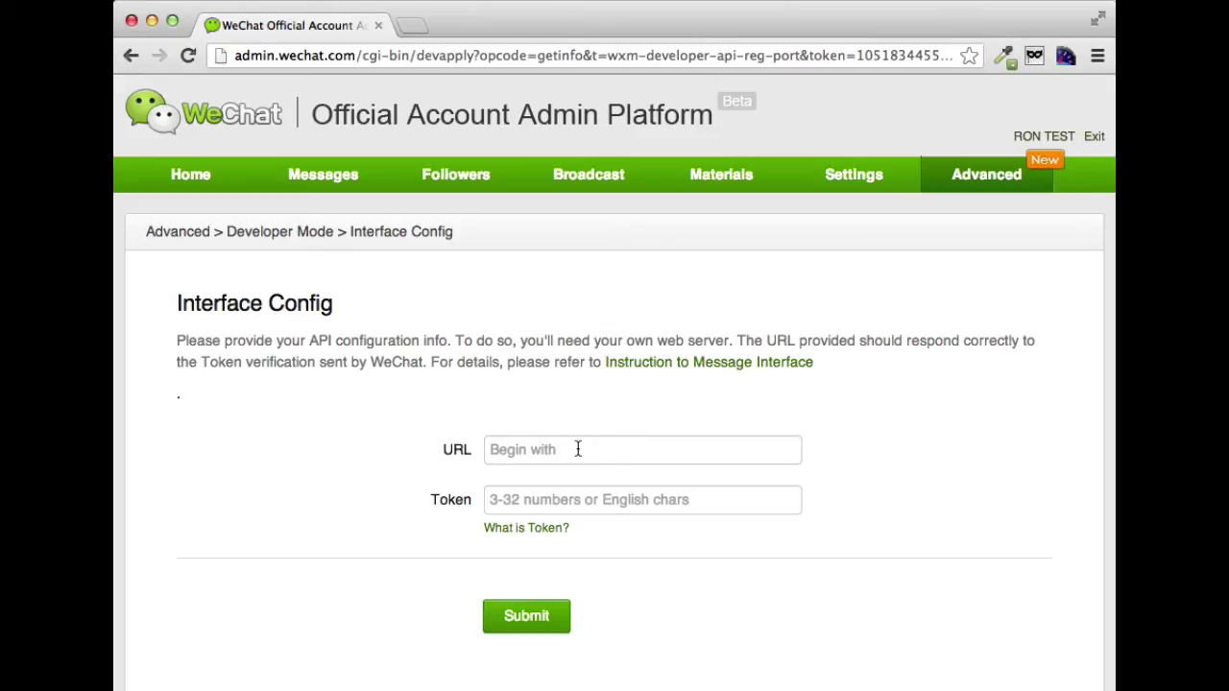
pyautogui.click(578, 449)
pyautogui.write('http')
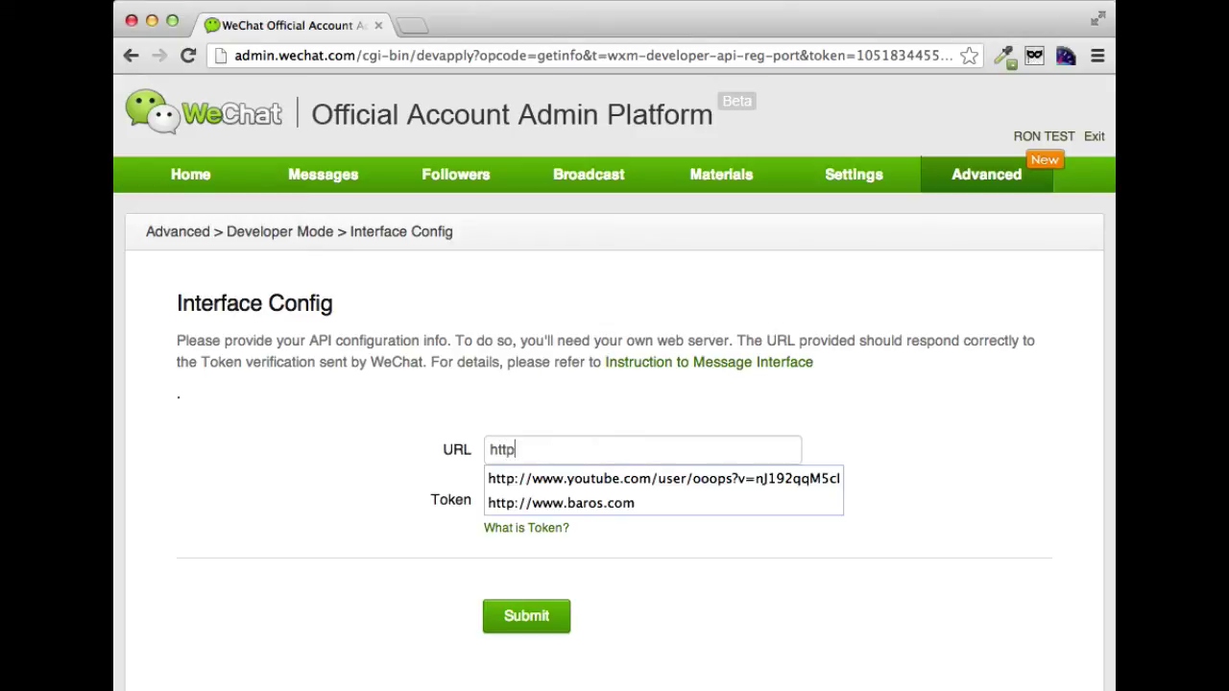
pyautogui.write('://icomplete')
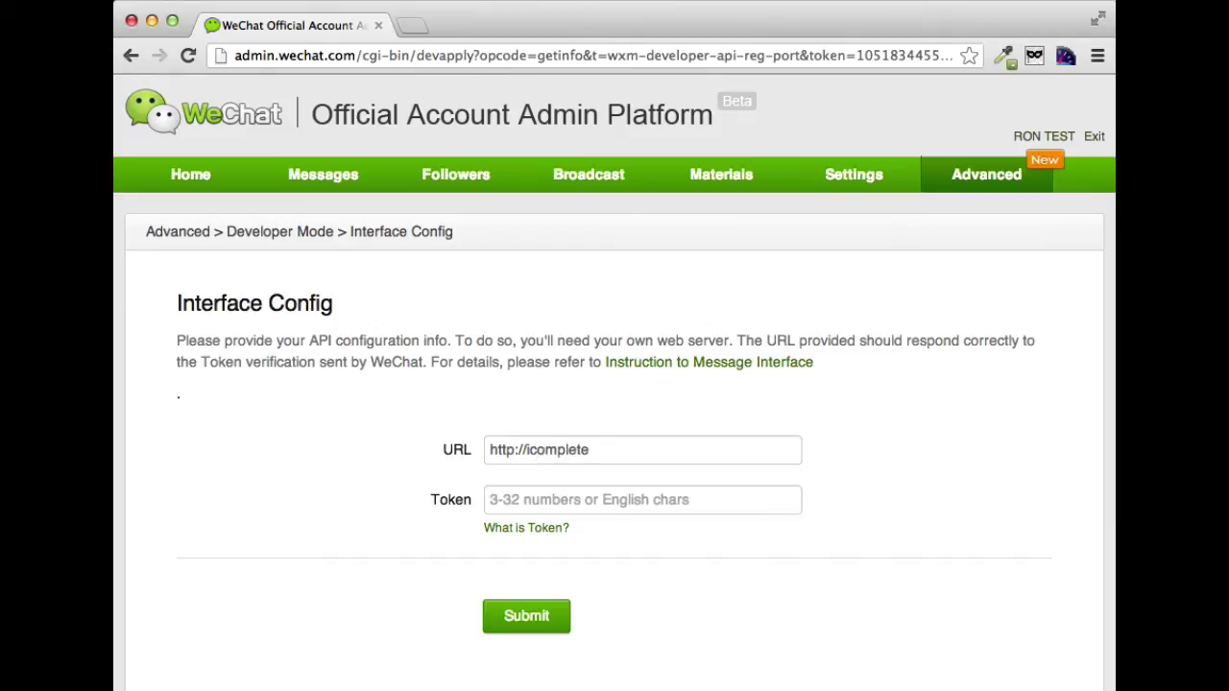
pyautogui.write('.co.za')
pyautogui.press('Left')
pyautogui.press('Left')
pyautogui.press('Left')
pyautogui.press('Left')
pyautogui.press('Left')
pyautogui.press('Left')
pyautogui.press('Left')
pyautogui.press('Left')
pyautogui.press('Left')
pyautogui.press('Left')
pyautogui.press('Left')
pyautogui.press('Left')
pyautogui.press('Left')
pyautogui.press('Left')
pyautogui.press('Left')
pyautogui.write('www.')
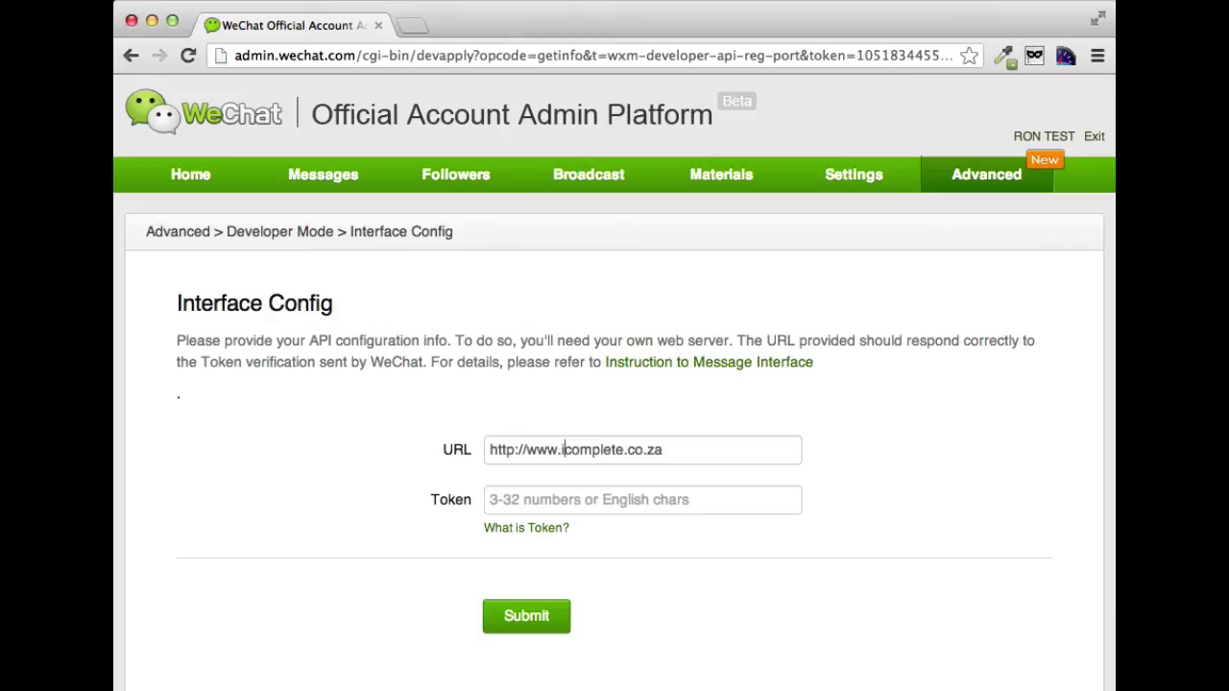
pyautogui.press('Right')
pyautogui.press('Right')
pyautogui.press('Right')
pyautogui.press('Right')
pyautogui.press('Right')
pyautogui.press('Right')
pyautogui.press('Right')
pyautogui.press('Right')
pyautogui.press('Right')
pyautogui.press('Right')
pyautogui.press('Right')
pyautogui.press('Right')
pyautogui.press('Right')
pyautogui.press('Right')
pyautogui.press('Right')
pyautogui.write('/responder.php')
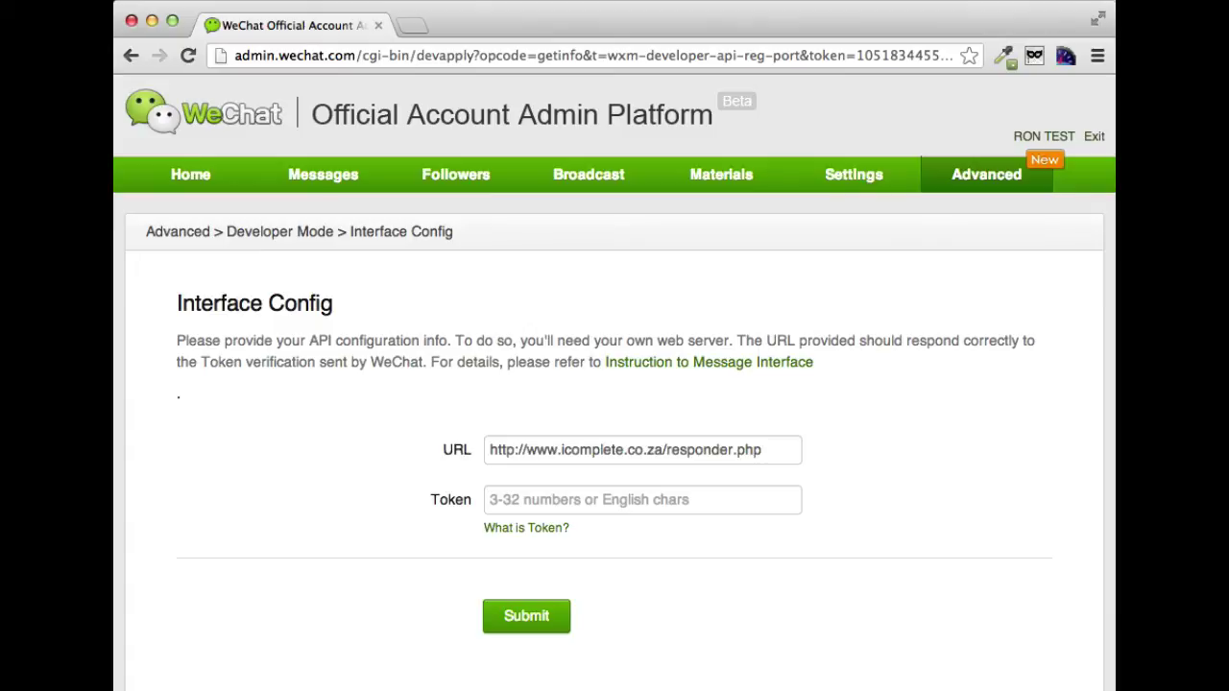
pyautogui.click(529, 498)
pyautogui.click(528, 497)
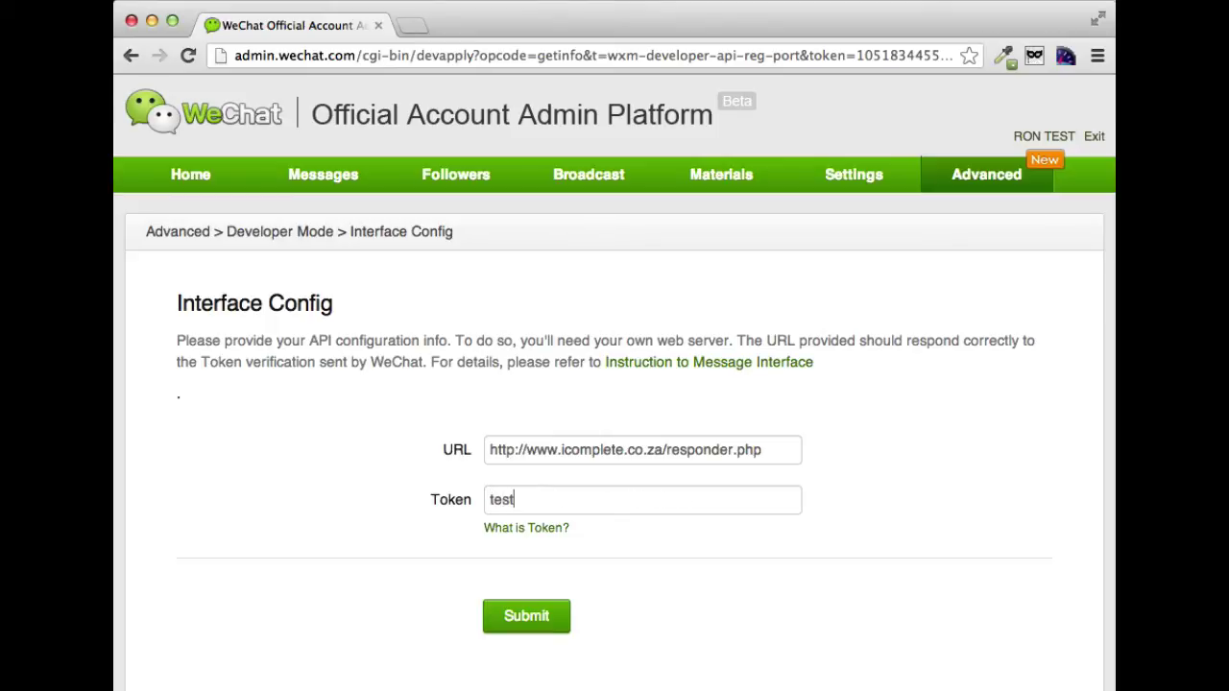
# Step: Open the 'What is Token?' guide, search it for 'token', and compare it with the Interface Config form
pyautogui.click(540, 531)
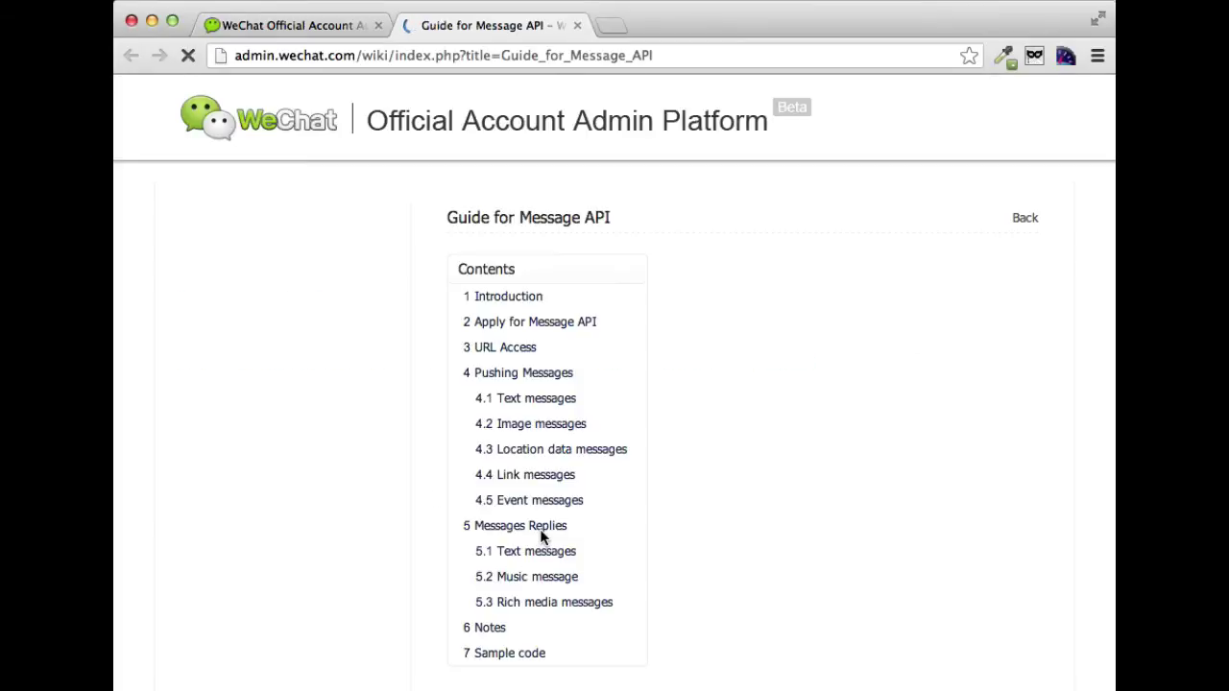
pyautogui.scroll(-5, 760, 418)
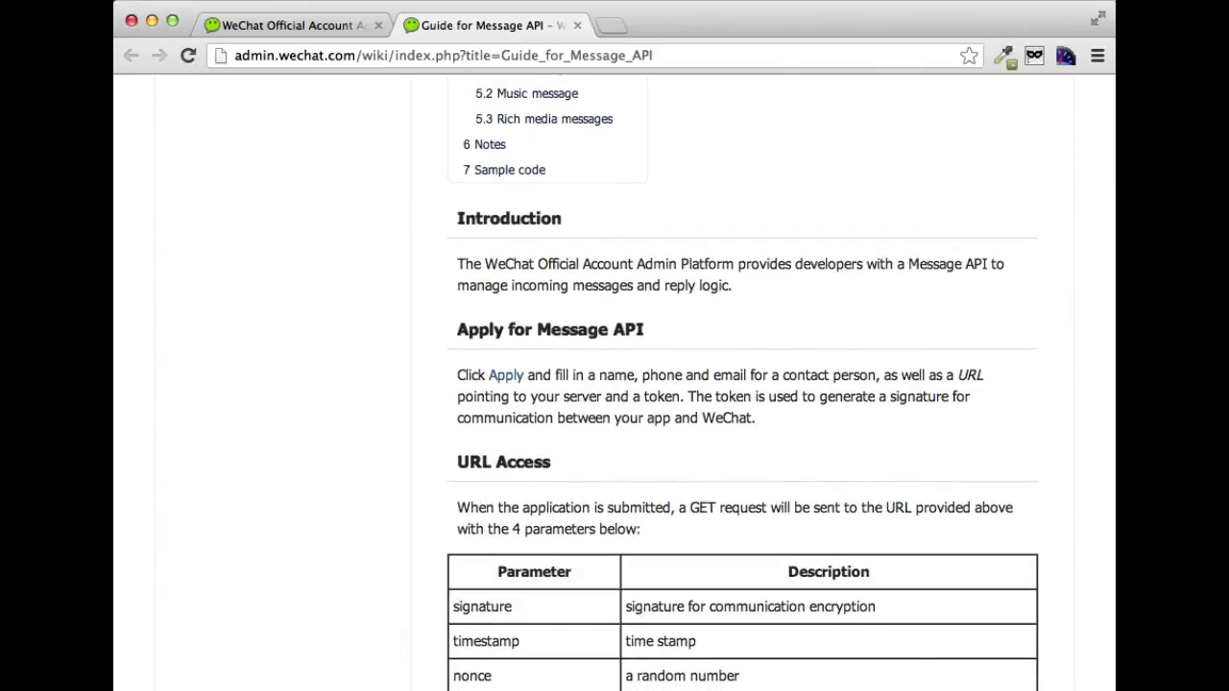
pyautogui.hotkey('ctrl', 'f')
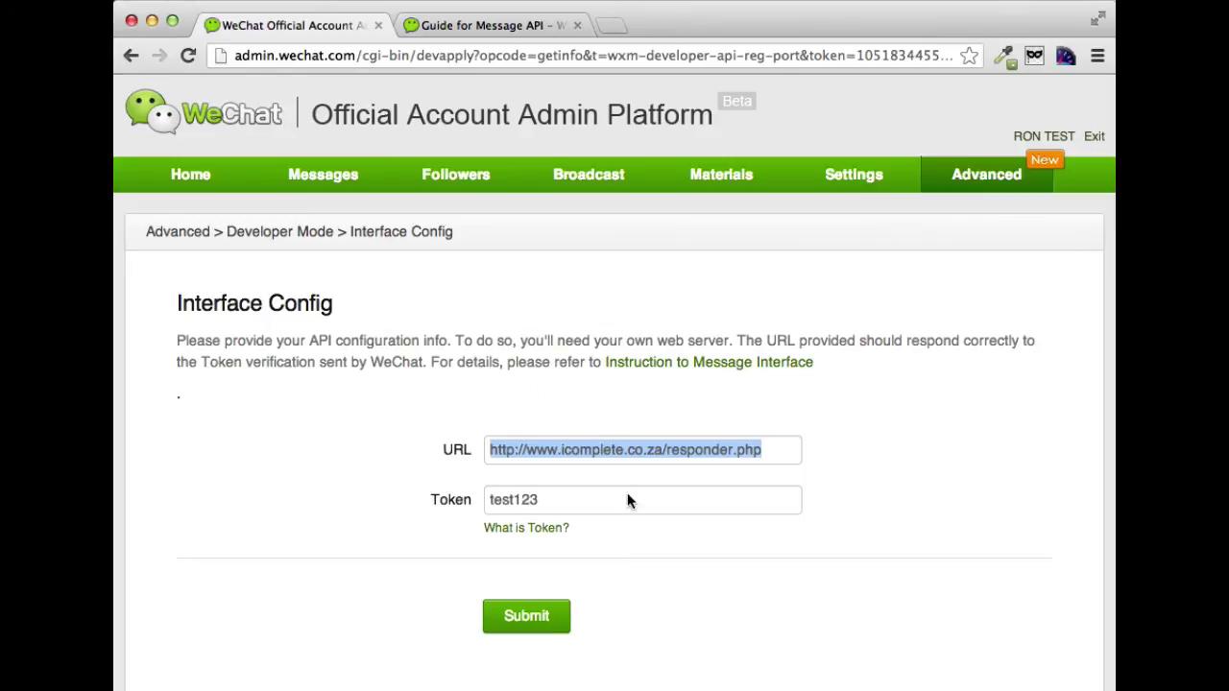
pyautogui.click(492, 26)
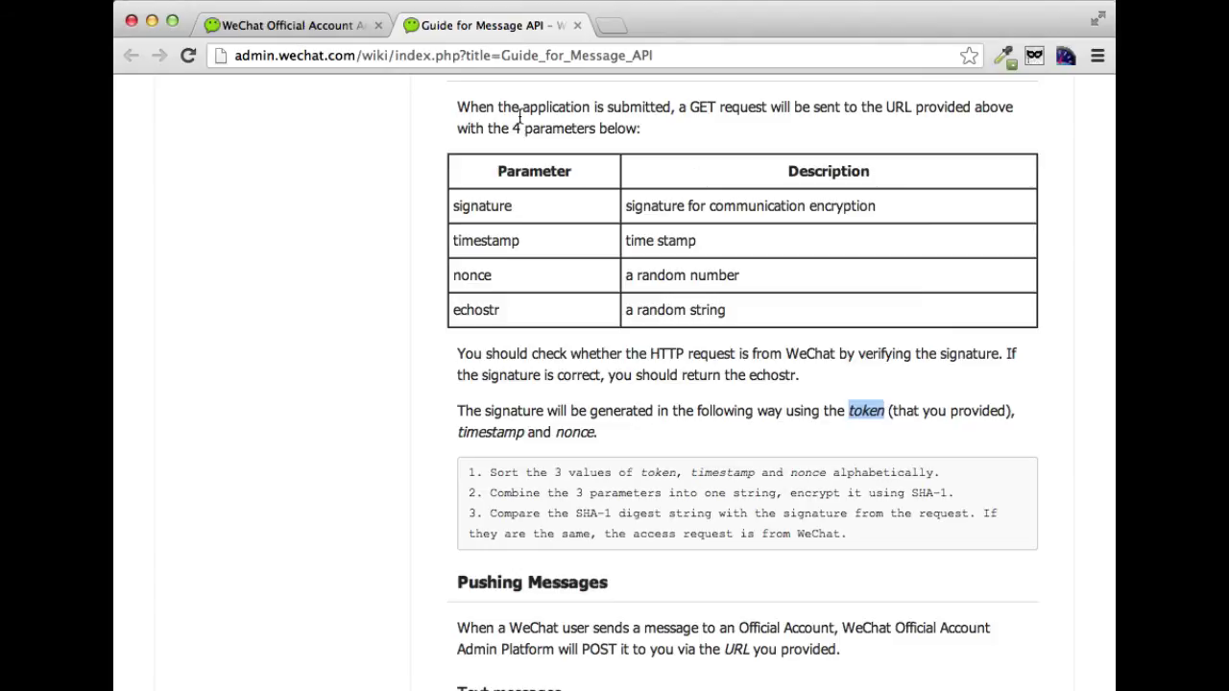
pyautogui.click(352, 26)
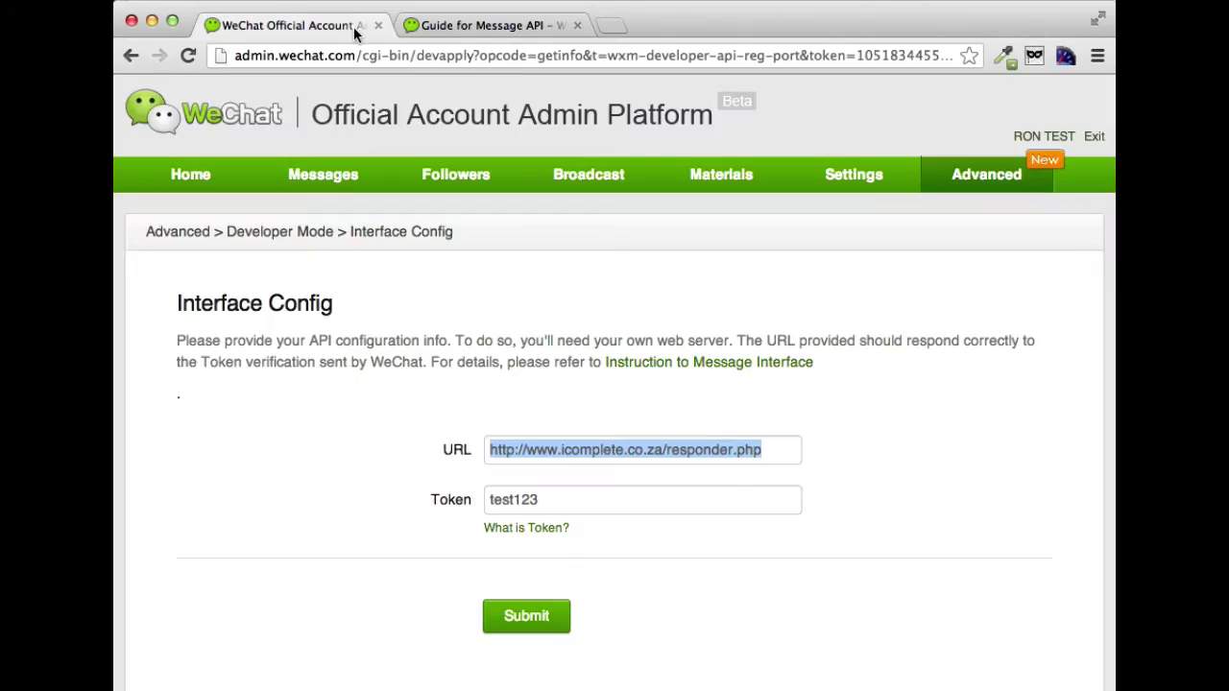
pyautogui.click(509, 32)
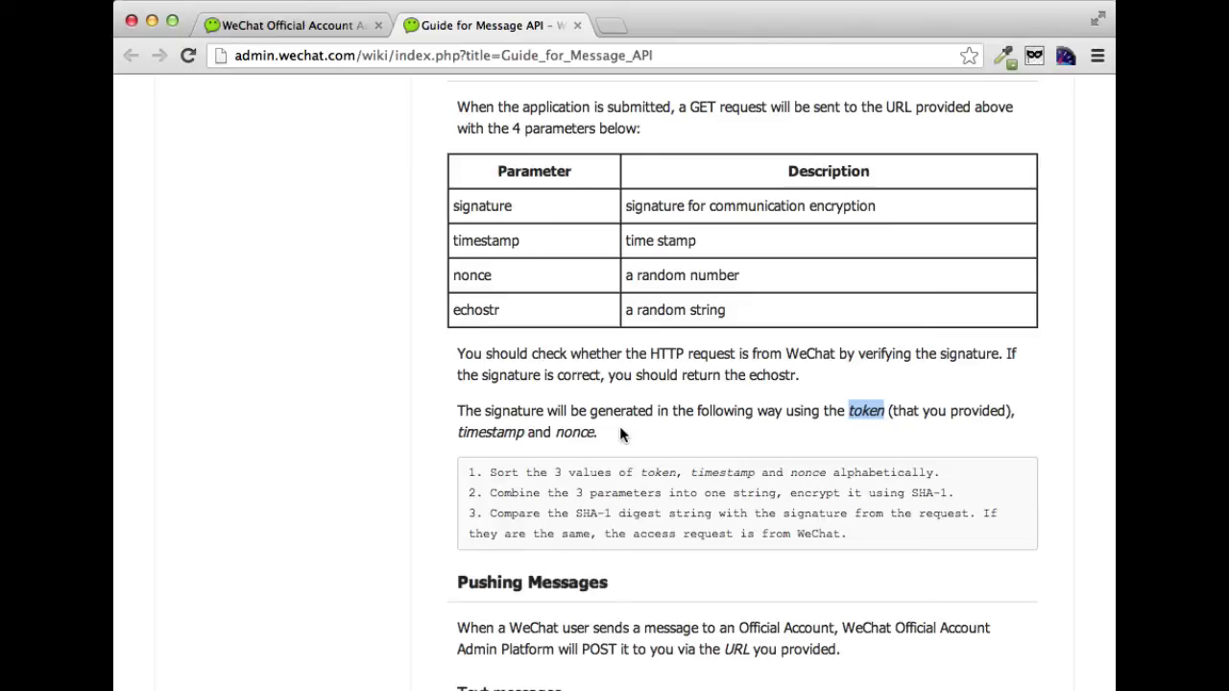
pyautogui.press('super+Tab')
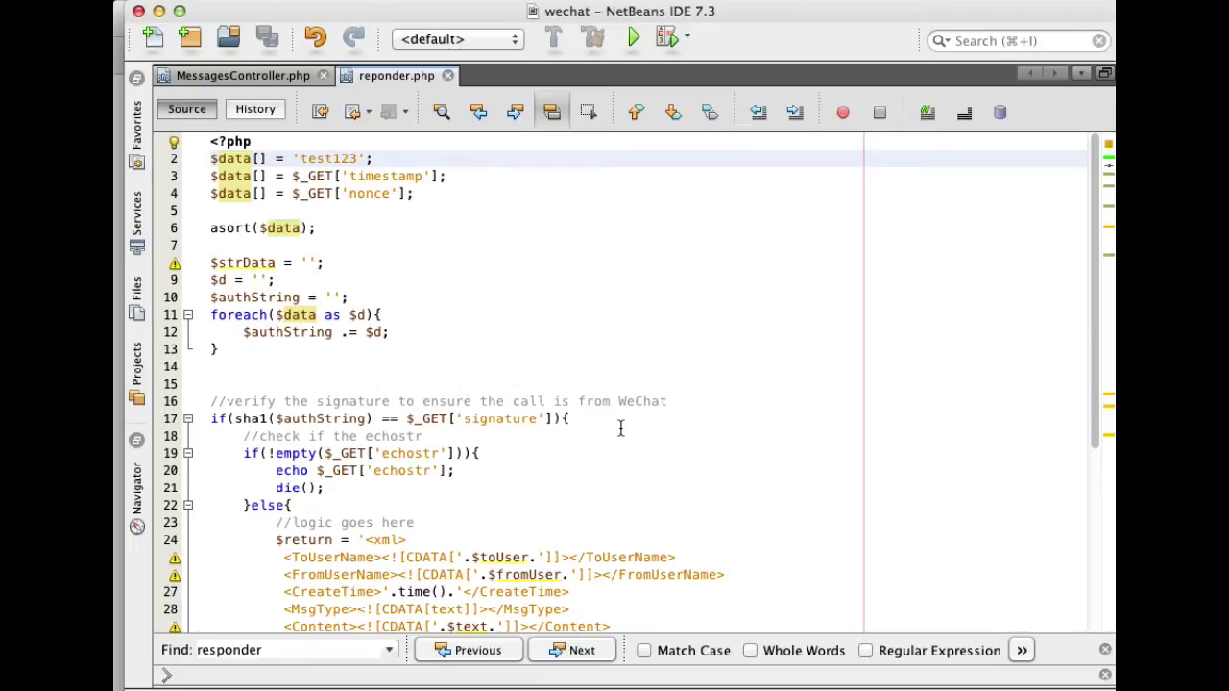
pyautogui.press('super+Tab')
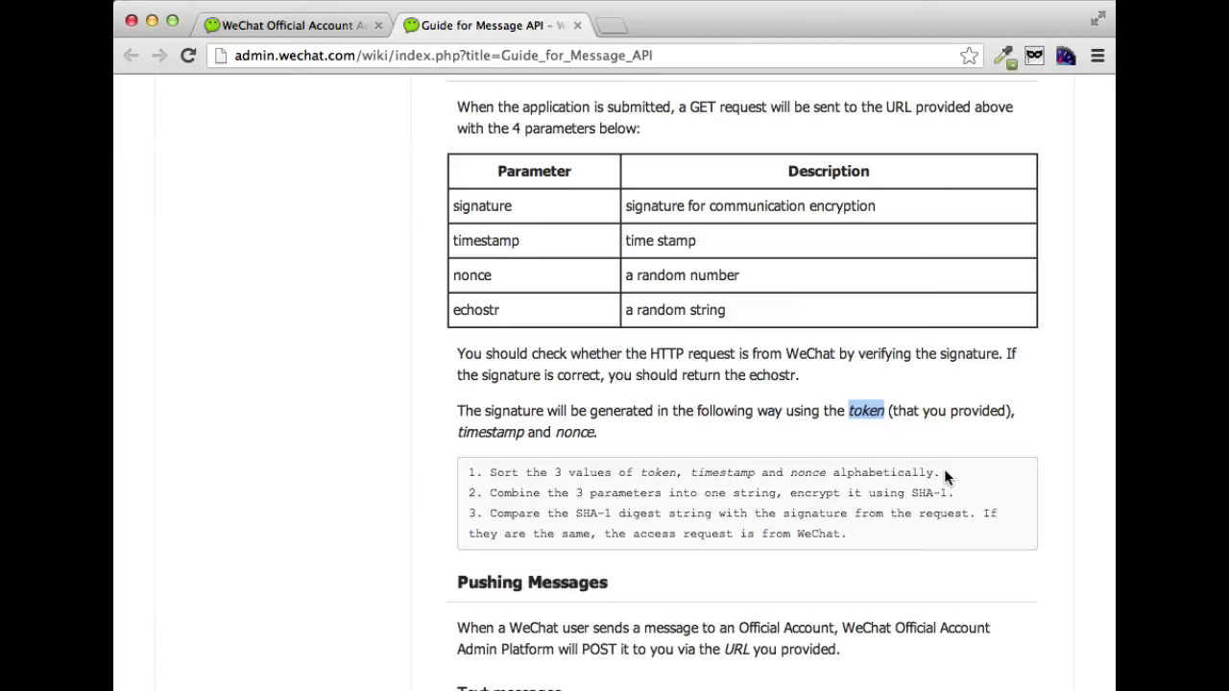
pyautogui.press('super+Tab')
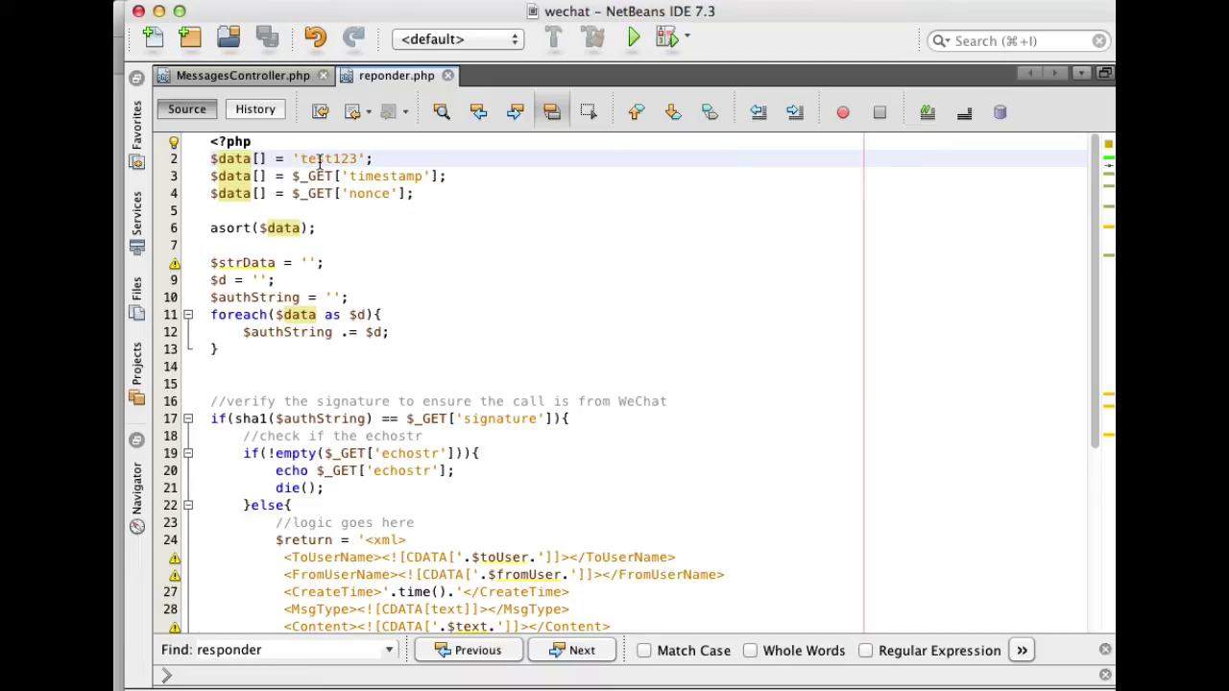
pyautogui.press('super+Tab')
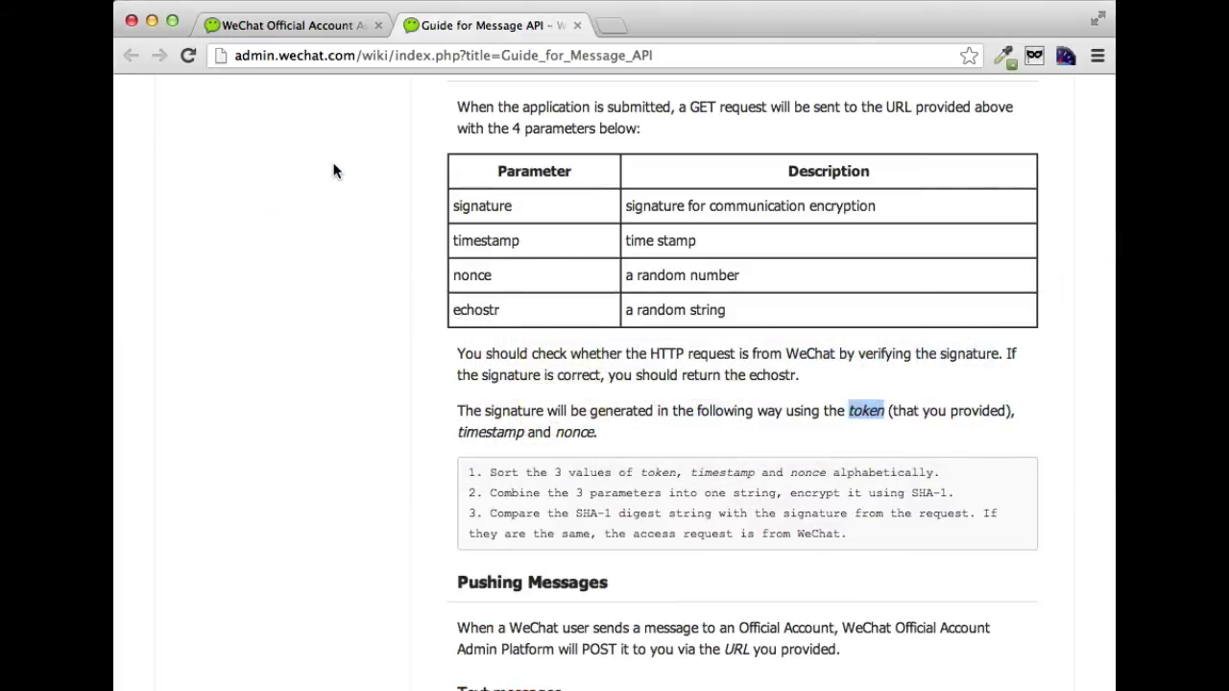
pyautogui.click(319, 26)
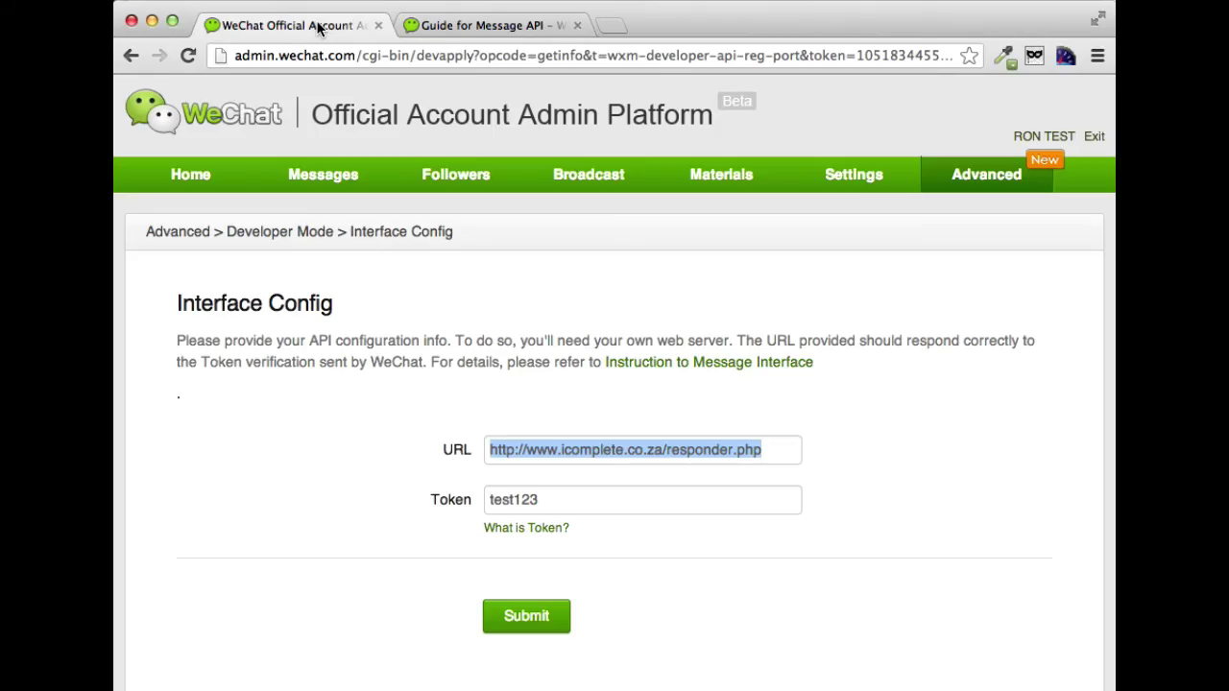
pyautogui.click(490, 29)
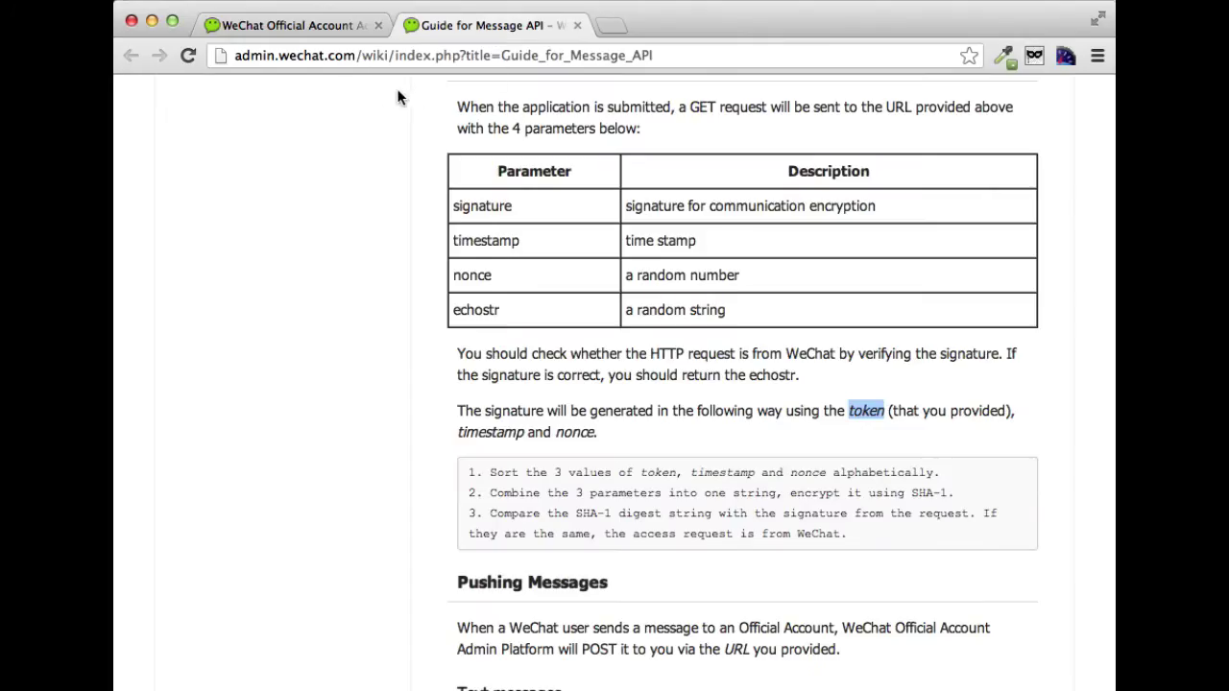
# Step: Check reponder.php's asort call and line 17 SHA-1 comparison against the guide's signature steps
pyautogui.press('super+Tab')
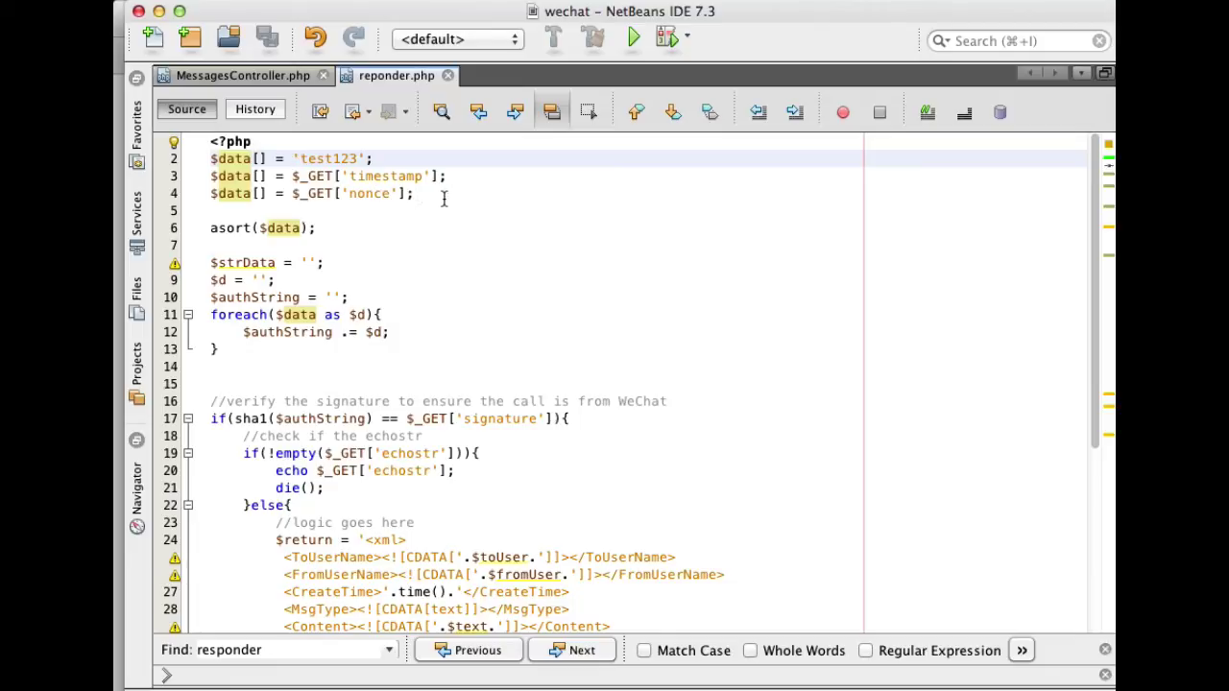
pyautogui.doubleClick(235, 228)
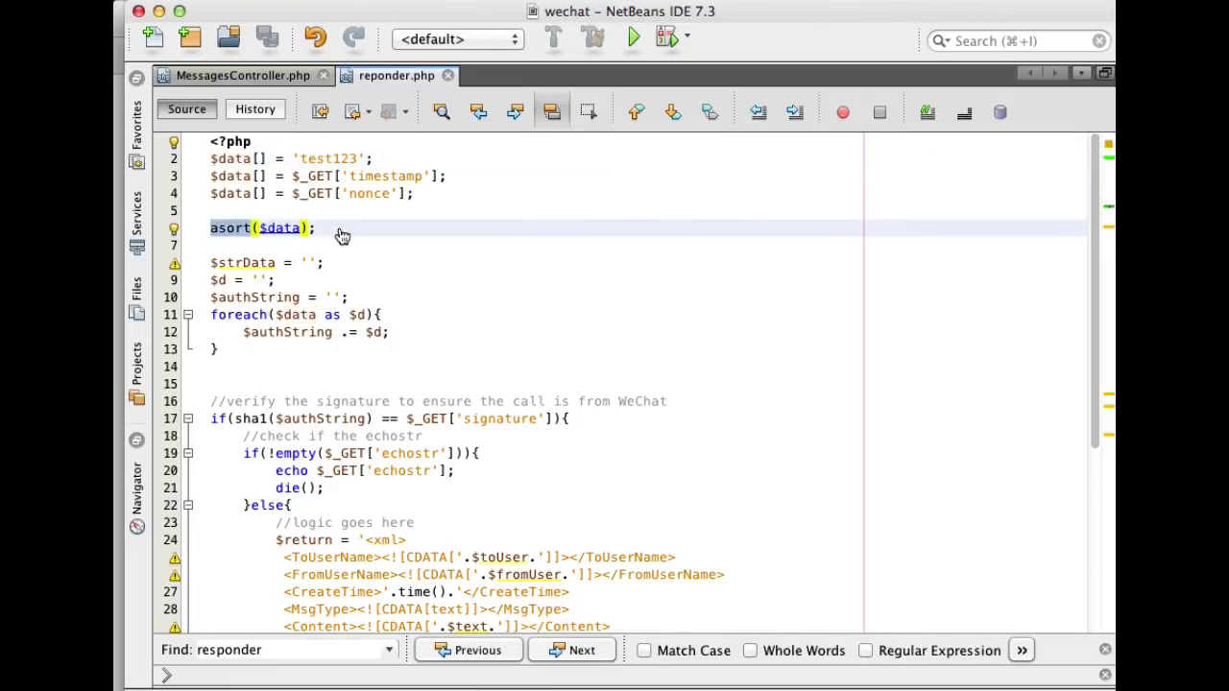
pyautogui.press('super+Tab')
pyautogui.click(235, 423)
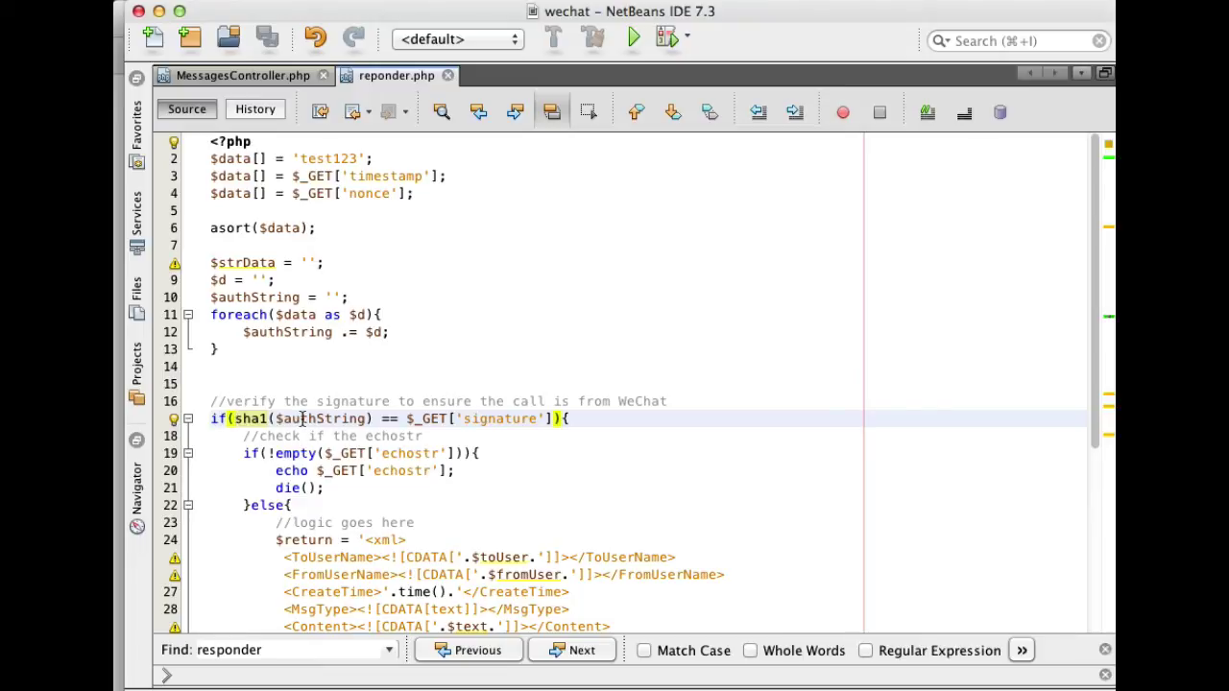
# Step: Add an else block calling die('You are not supposed to be here'), then reopen Interface Config
pyautogui.scroll(-4, 303, 418)
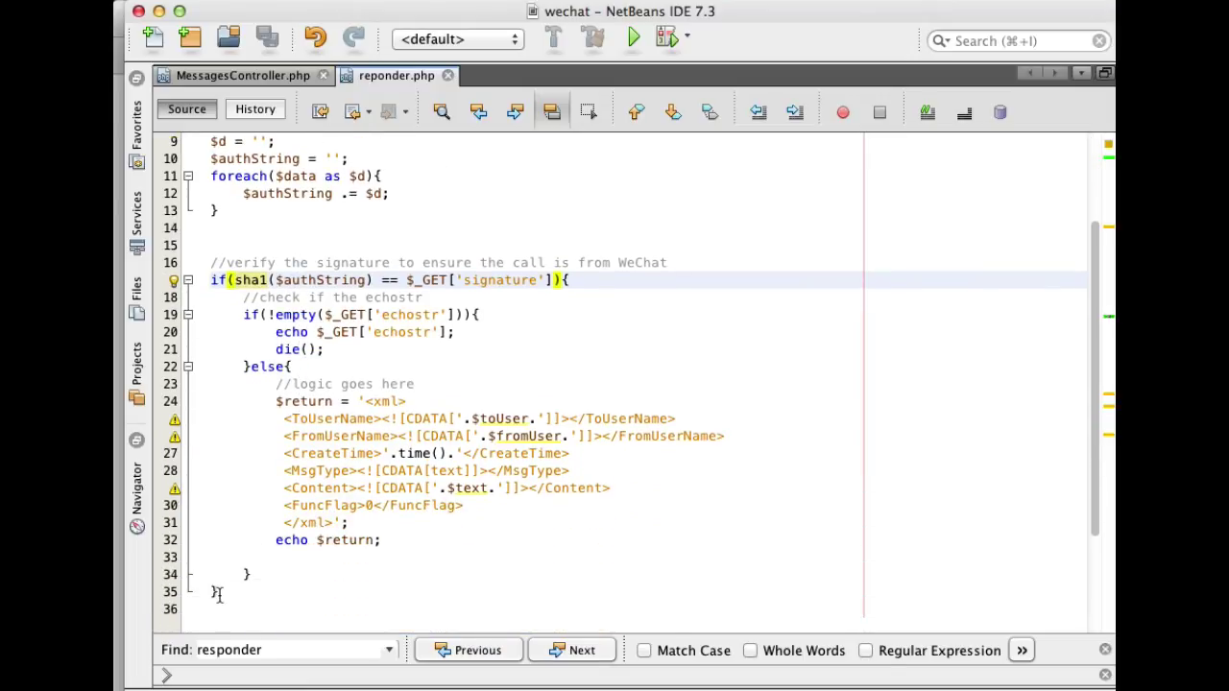
pyautogui.click(219, 592)
pyautogui.write('else{')
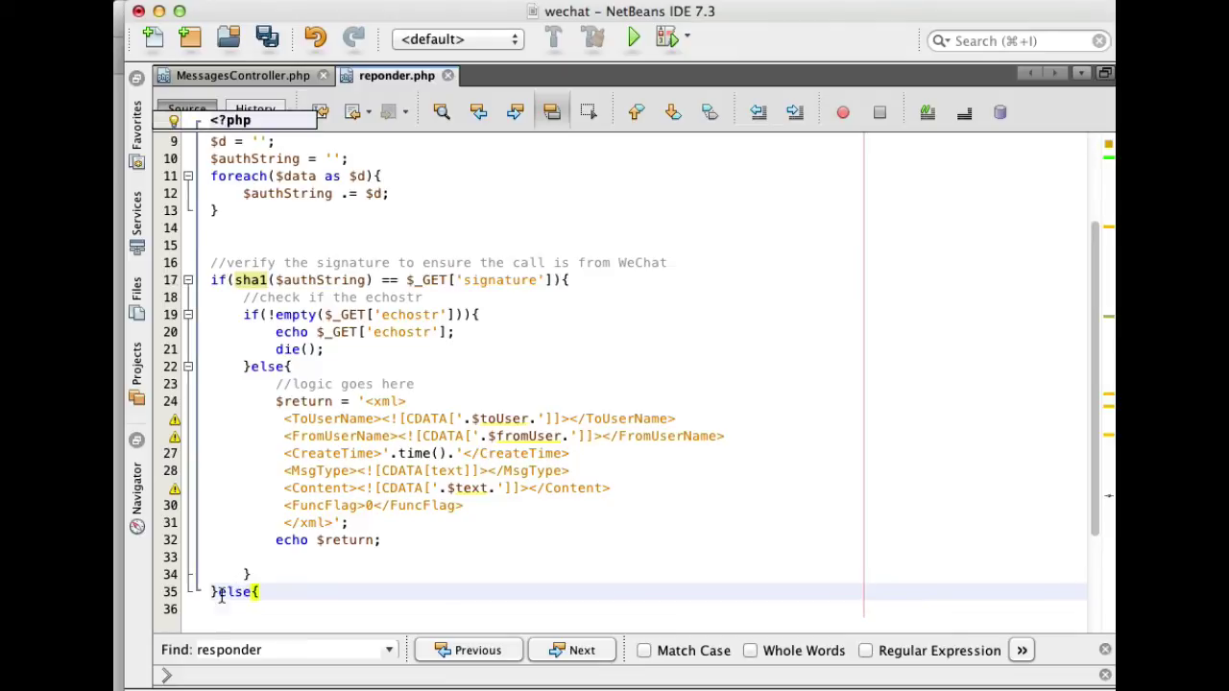
pyautogui.press('Return')
pyautogui.write("die('Y');")
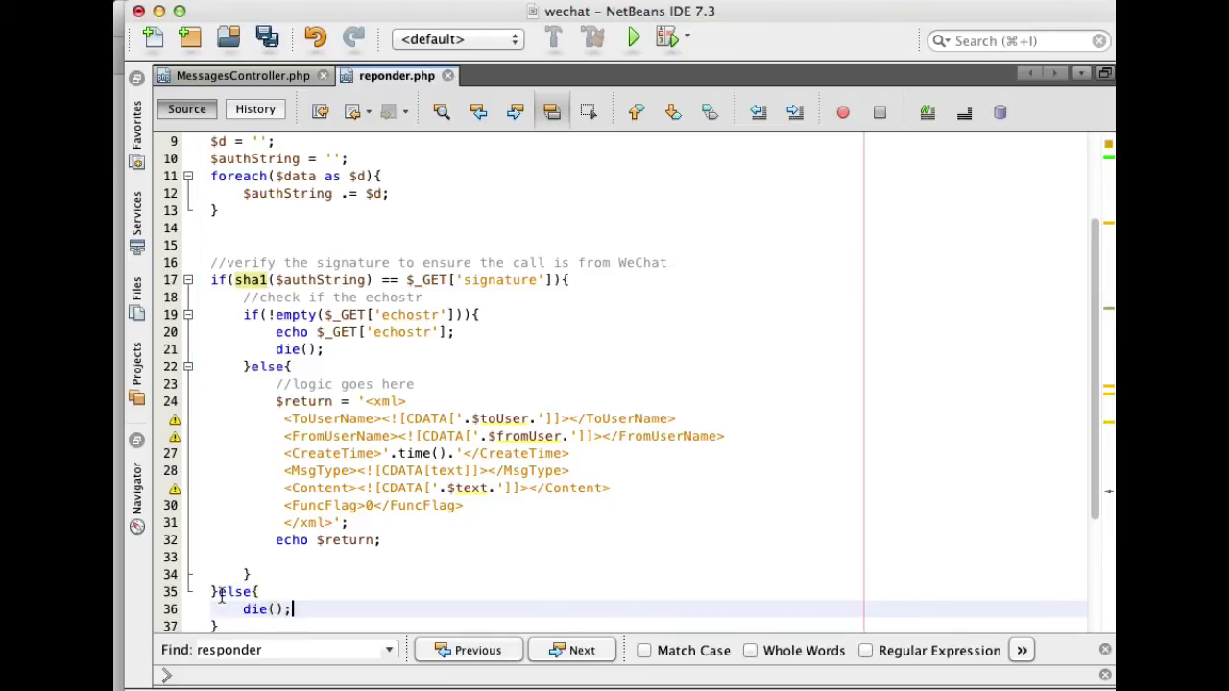
pyautogui.press('Left')
pyautogui.press('Left')
pyautogui.write("'You are not supposed to be here")
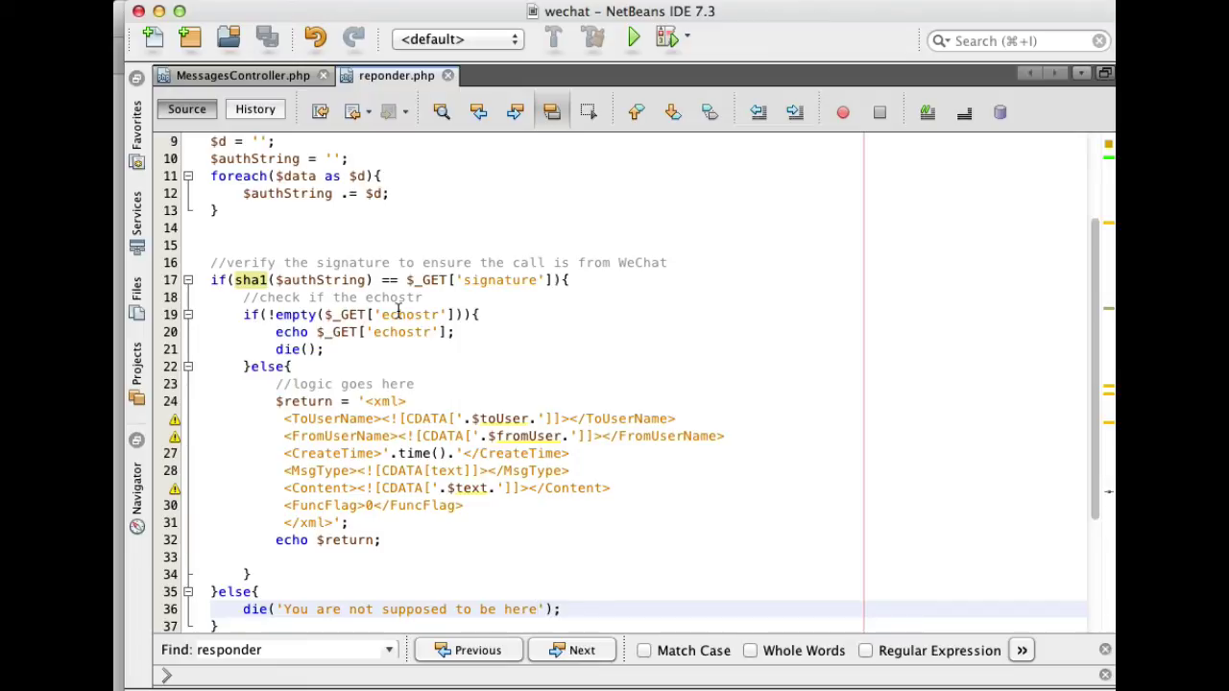
pyautogui.press('super+Tab')
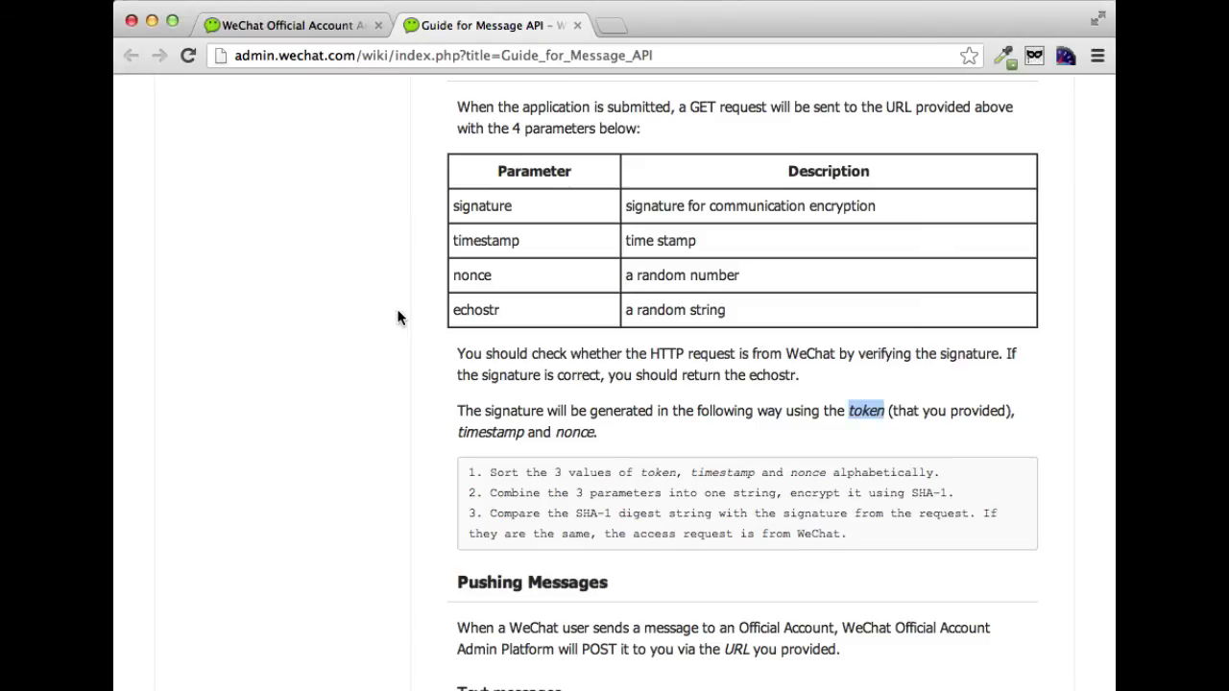
pyautogui.click(313, 27)
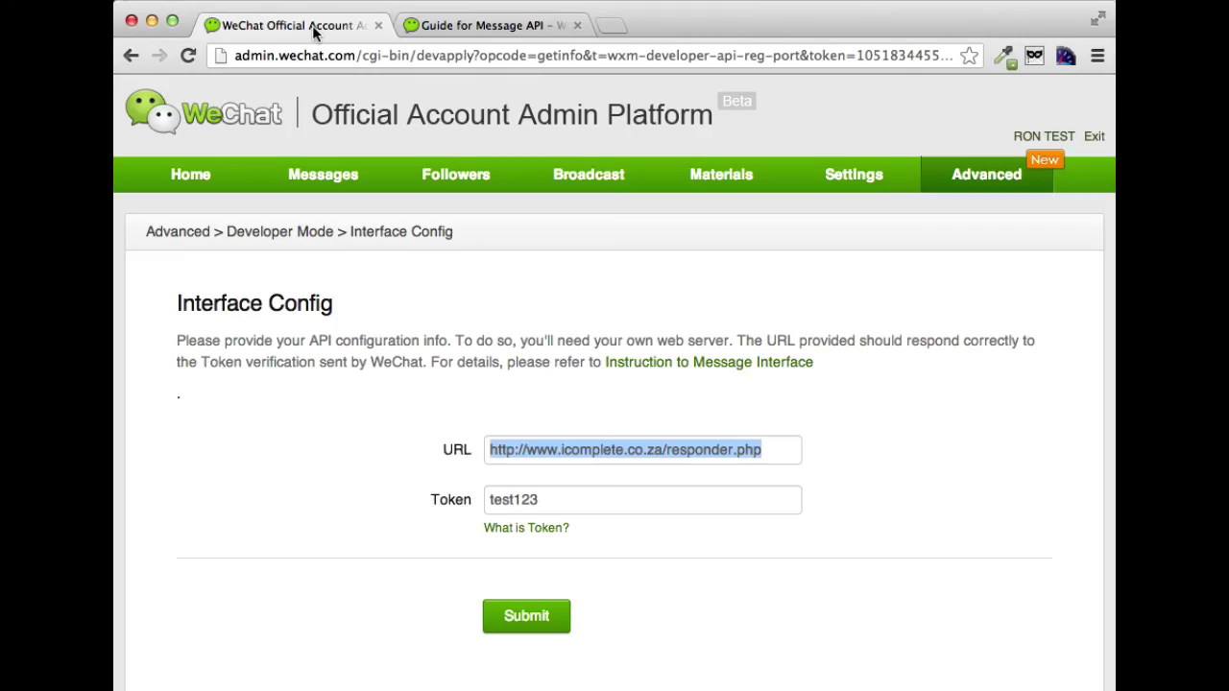
# Step: Copy the echo $_GET['echostr']; statement to line 2, just below the opening php tag
pyautogui.press('super+Tab')
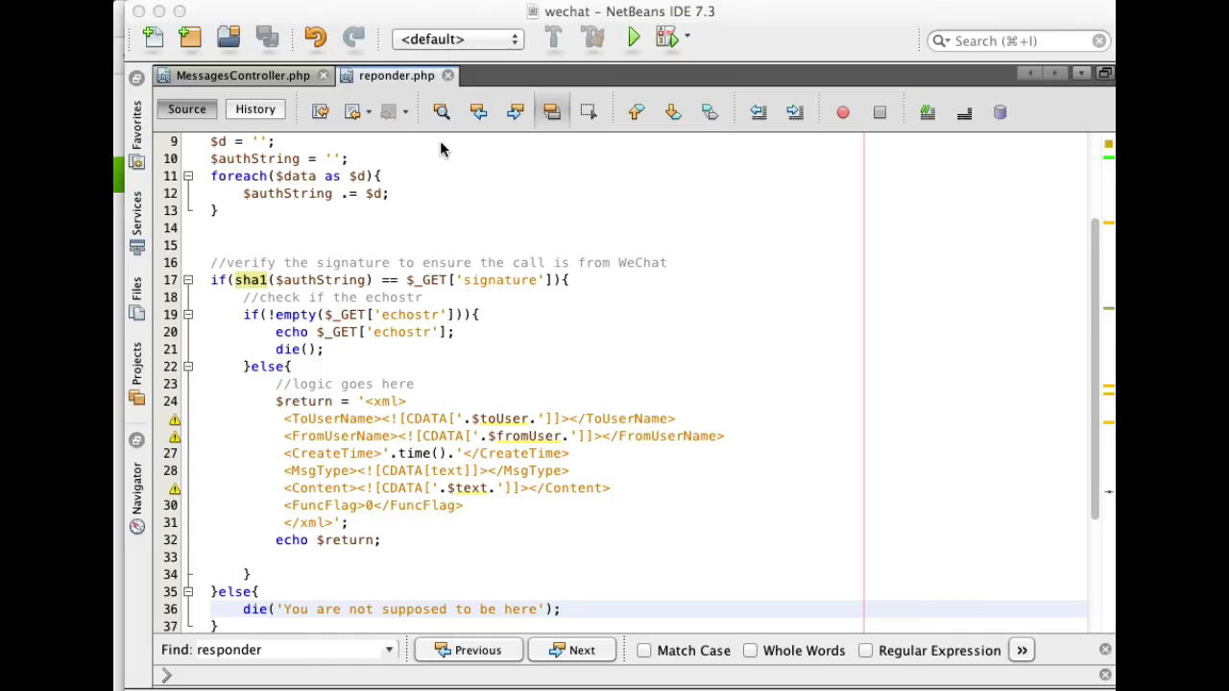
pyautogui.moveTo(278, 333); pyautogui.dragTo(467, 332)
pyautogui.press('super+c')
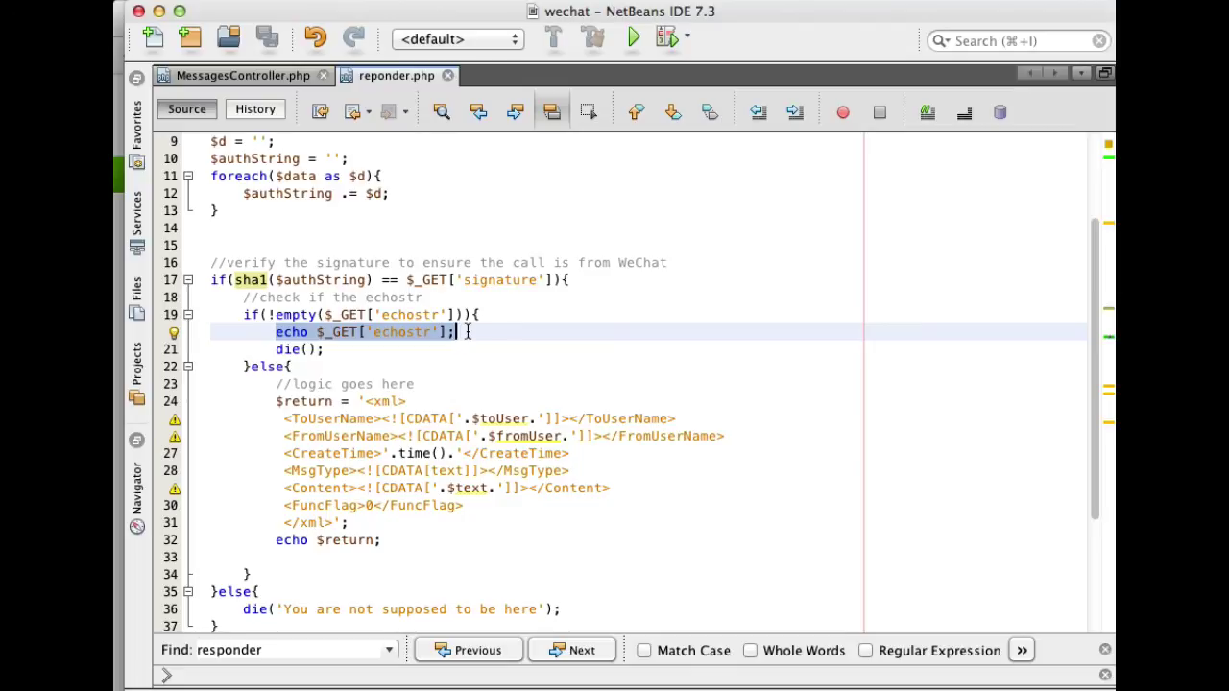
pyautogui.press('Up')
pyautogui.press('Up')
pyautogui.press('Up')
pyautogui.press('Up')
pyautogui.press('Up')
pyautogui.press('Up')
pyautogui.press('Up')
pyautogui.press('Up')
pyautogui.press('Up')
pyautogui.press('Up')
pyautogui.press('Up')
pyautogui.press('Up')
pyautogui.press('Up')
pyautogui.press('Up')
pyautogui.press('Up')
pyautogui.press('Up')
pyautogui.press('Up')
pyautogui.press('Up')
pyautogui.press('Up')
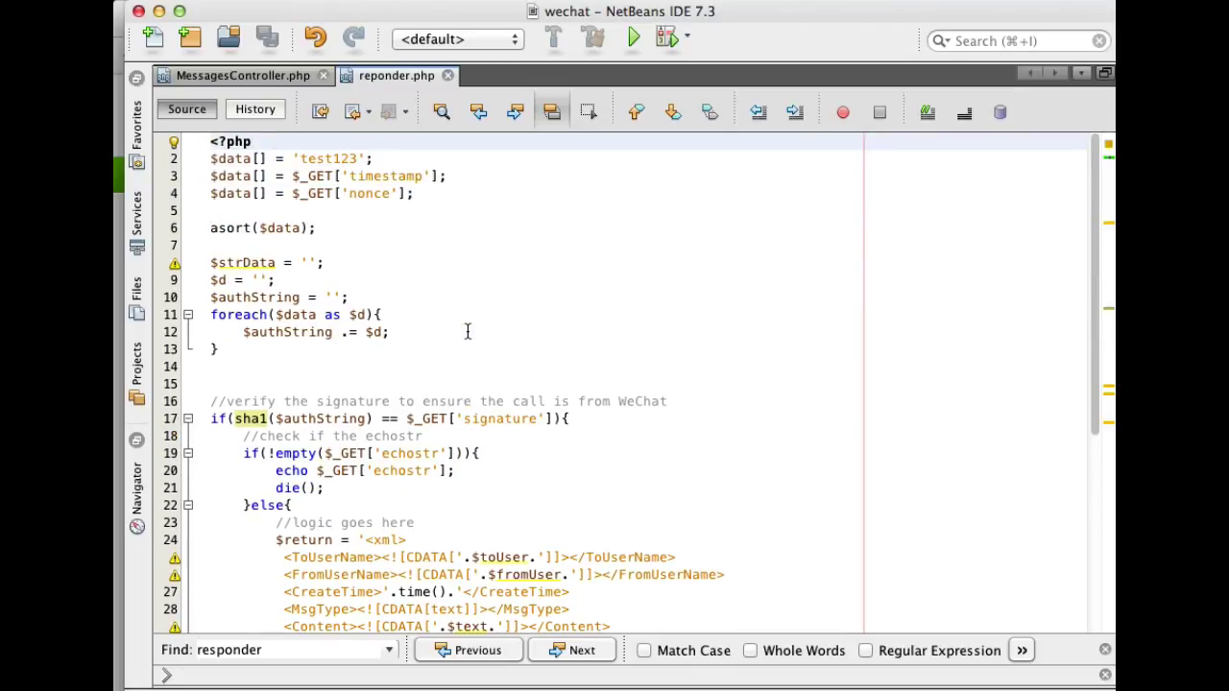
pyautogui.press('Up')
pyautogui.press('super+v')
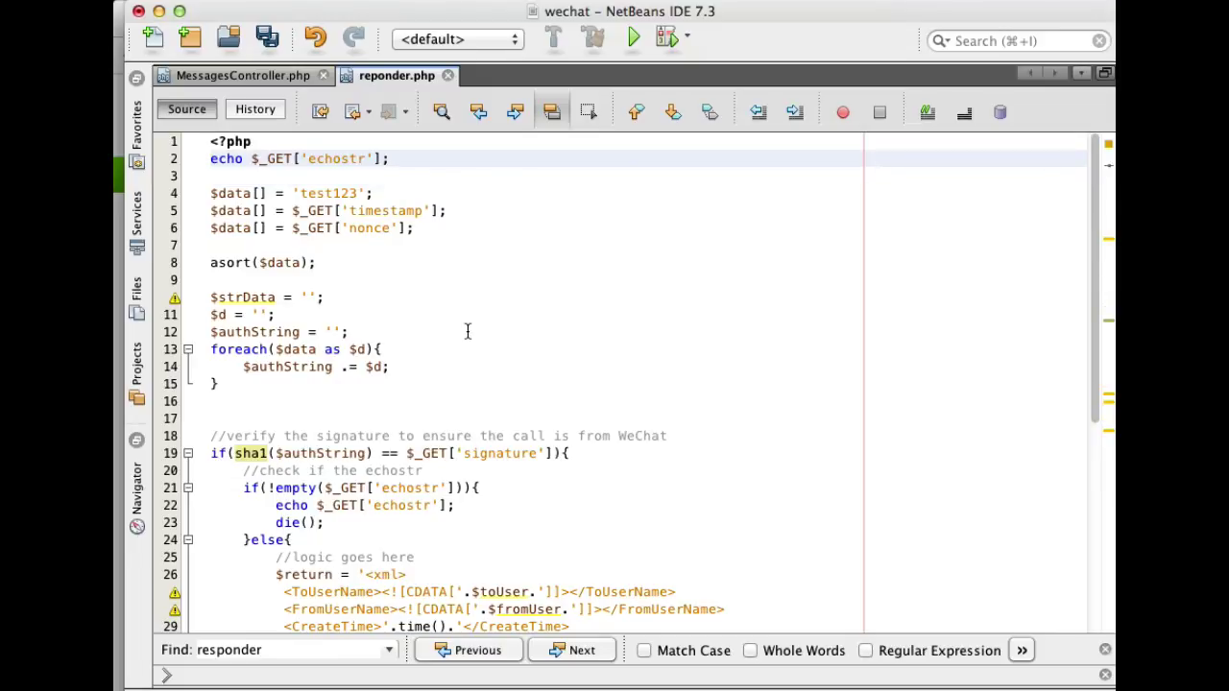
pyautogui.press('Down')
pyautogui.press('Return')
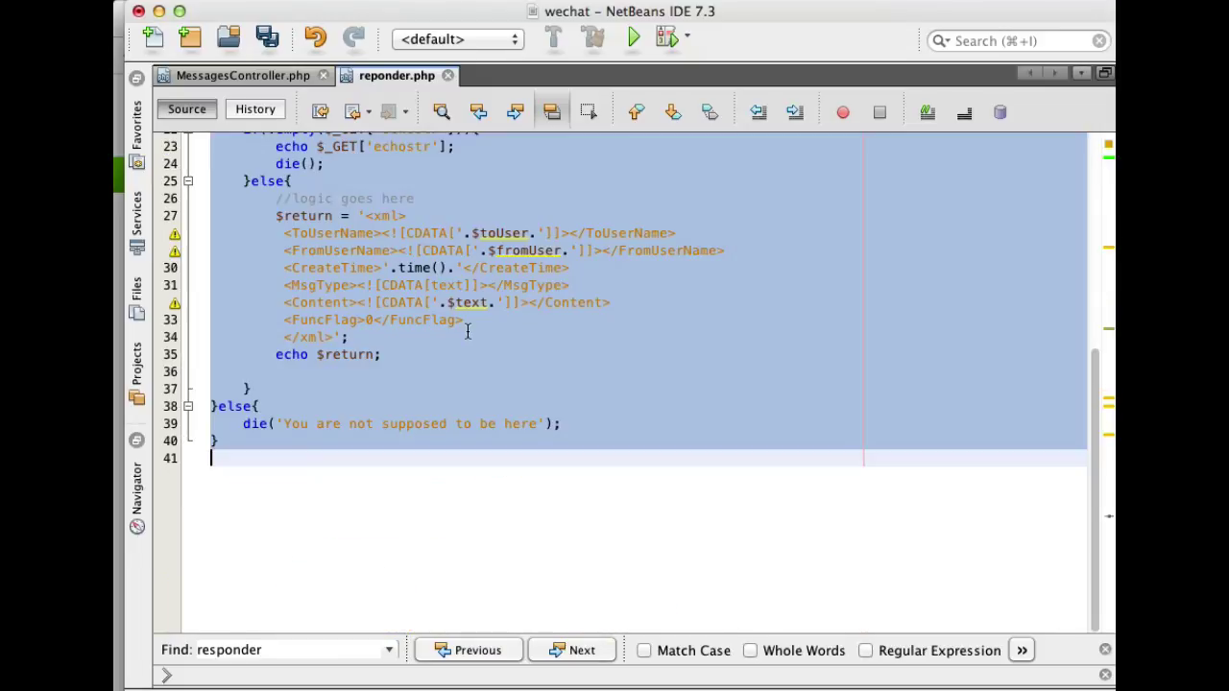
# Step: Delete the signature verification code below the new echo line
pyautogui.press('super+a')
pyautogui.press('Right')
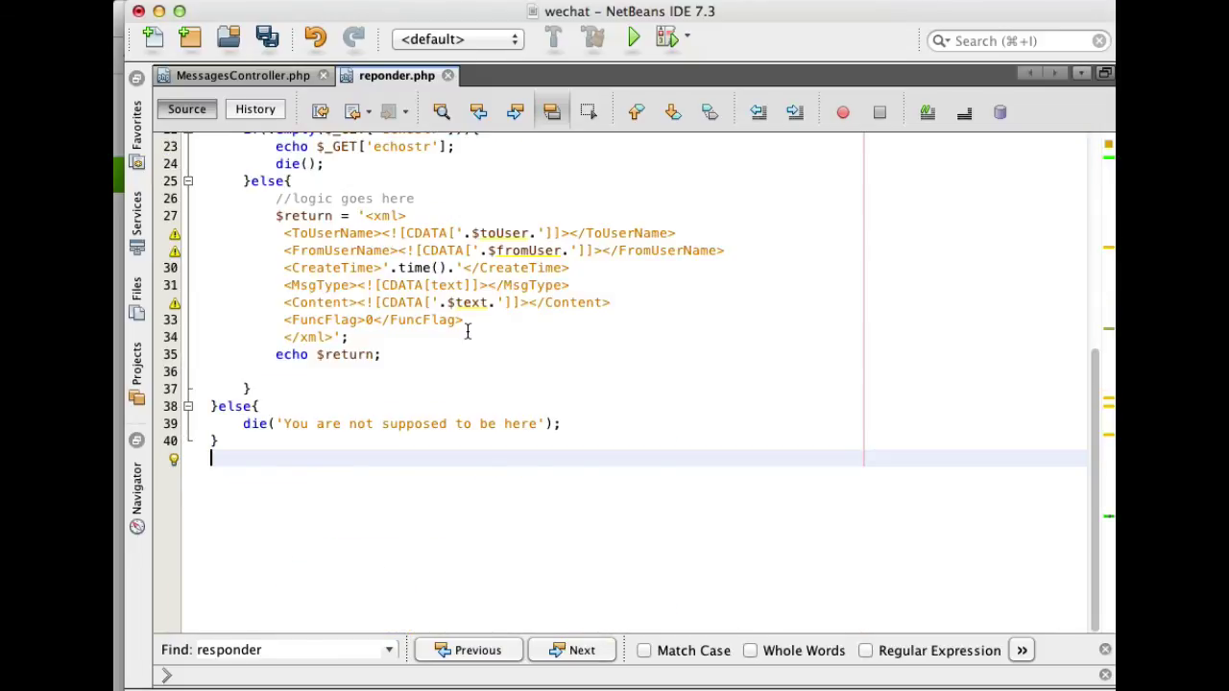
pyautogui.hotkey('shift', 'Up')
pyautogui.hotkey('shift', 'Up')
pyautogui.hotkey('shift', 'Up')
pyautogui.hotkey('shift', 'Up')
pyautogui.hotkey('shift', 'Up')
pyautogui.hotkey('shift', 'Up')
pyautogui.hotkey('shift', 'Up')
pyautogui.hotkey('shift', 'Up')
pyautogui.hotkey('shift', 'Up')
pyautogui.hotkey('shift', 'Up')
pyautogui.hotkey('shift', 'Up')
pyautogui.hotkey('shift', 'Up')
pyautogui.hotkey('shift', 'Up')
pyautogui.hotkey('shift', 'Up')
pyautogui.hotkey('shift', 'Up')
pyautogui.hotkey('shift', 'Up')
pyautogui.hotkey('shift', 'Up')
pyautogui.hotkey('shift', 'Up')
pyautogui.hotkey('shift', 'Up')
pyautogui.hotkey('shift', 'Up')
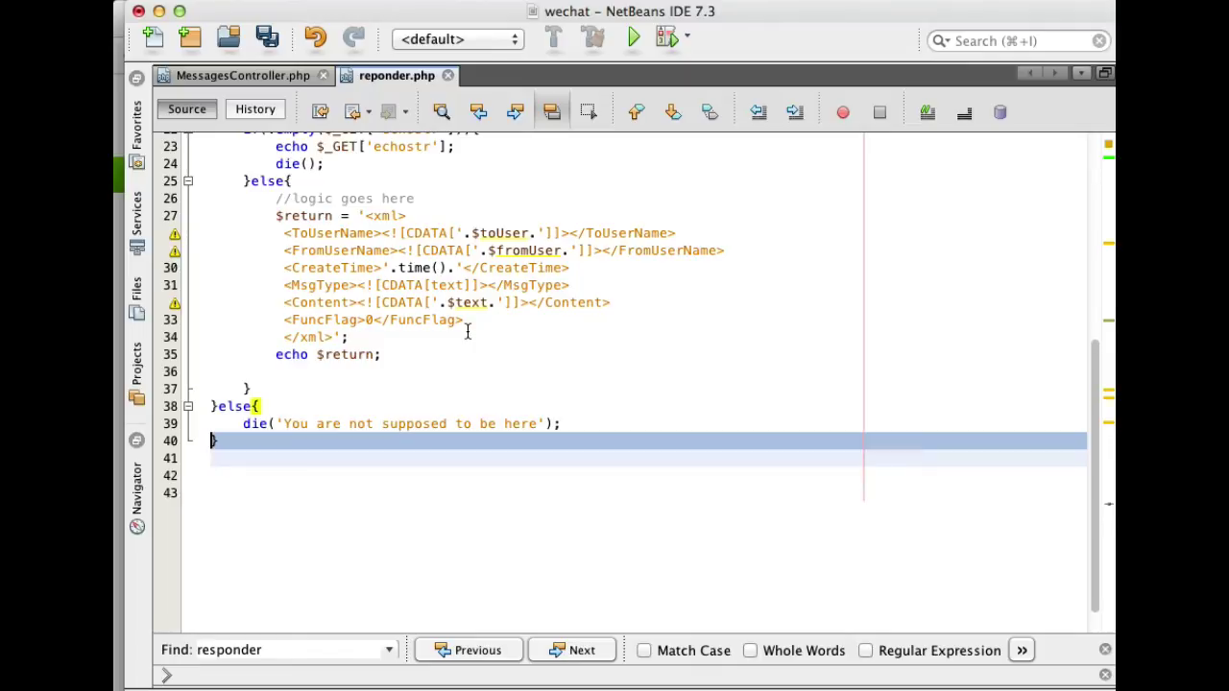
pyautogui.hotkey('shift', 'Up')
pyautogui.hotkey('shift', 'Up')
pyautogui.hotkey('shift', 'Up')
pyautogui.hotkey('shift', 'Up')
pyautogui.hotkey('shift', 'Up')
pyautogui.hotkey('shift', 'Up')
pyautogui.hotkey('shift', 'Up')
pyautogui.hotkey('shift', 'Up')
pyautogui.hotkey('shift', 'Up')
pyautogui.hotkey('shift', 'Up')
pyautogui.hotkey('shift', 'Up')
pyautogui.hotkey('shift', 'Up')
pyautogui.hotkey('shift', 'Up')
pyautogui.hotkey('shift', 'Up')
pyautogui.hotkey('shift', 'Up')
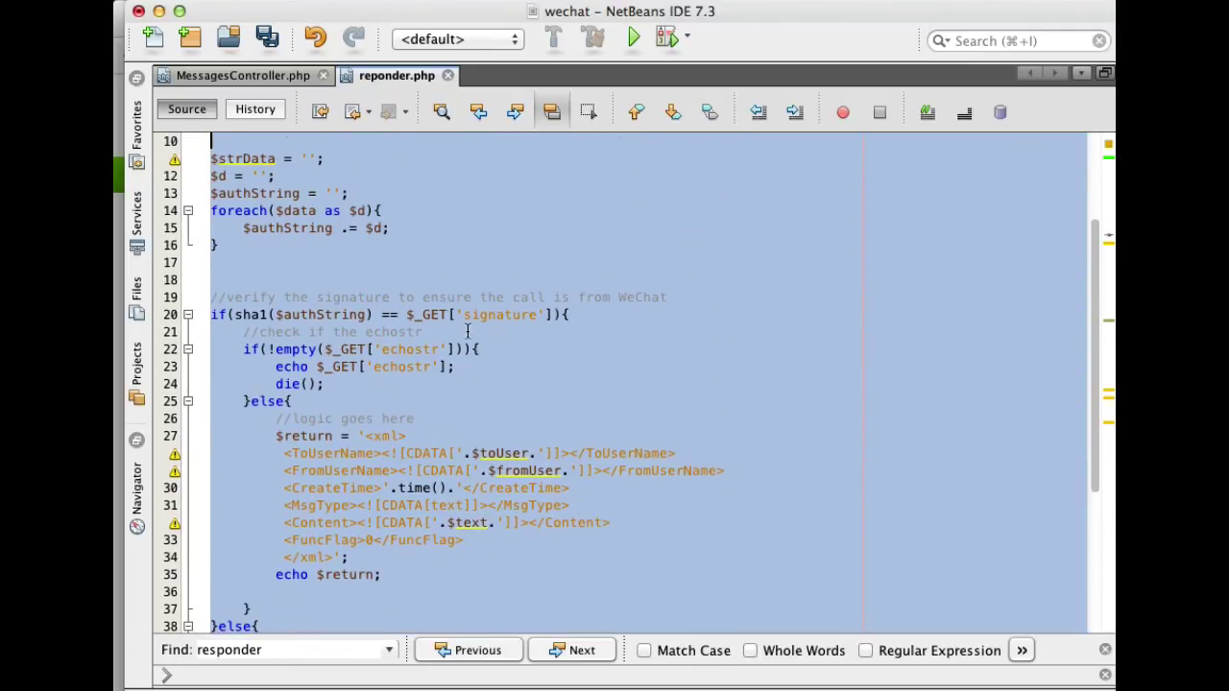
pyautogui.hotkey('shift', 'Up')
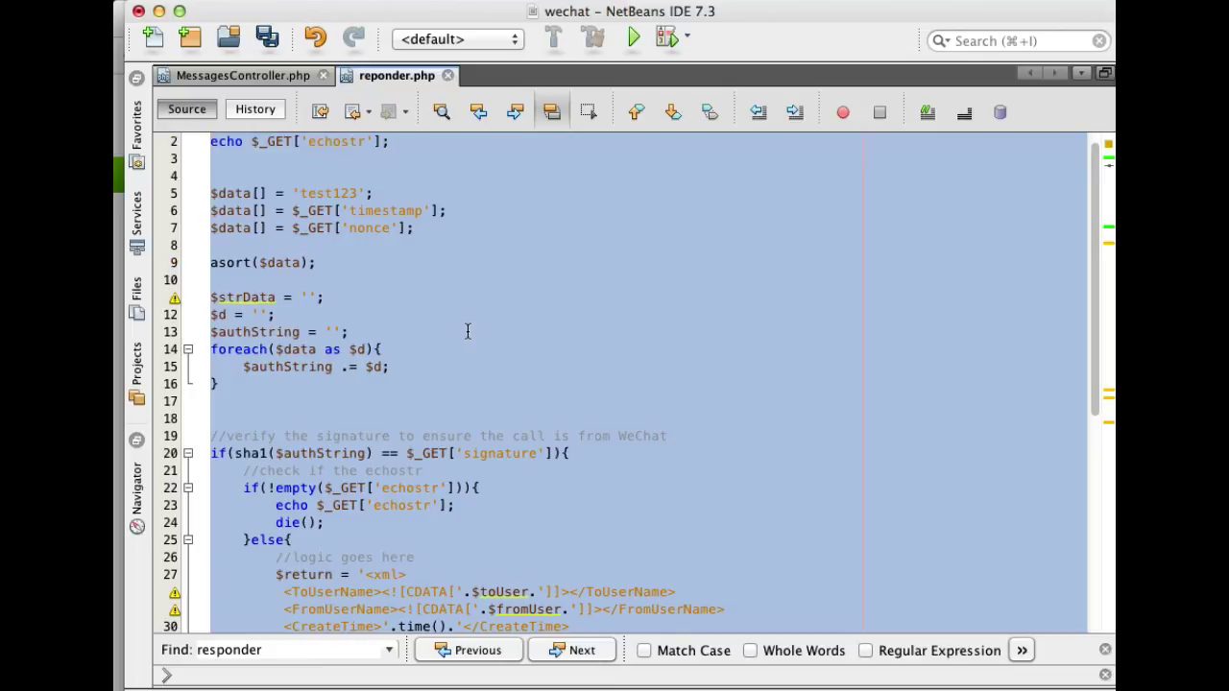
pyautogui.hotkey('shift', 'Down')
pyautogui.hotkey('shift', 'Down')
pyautogui.press('Delete')
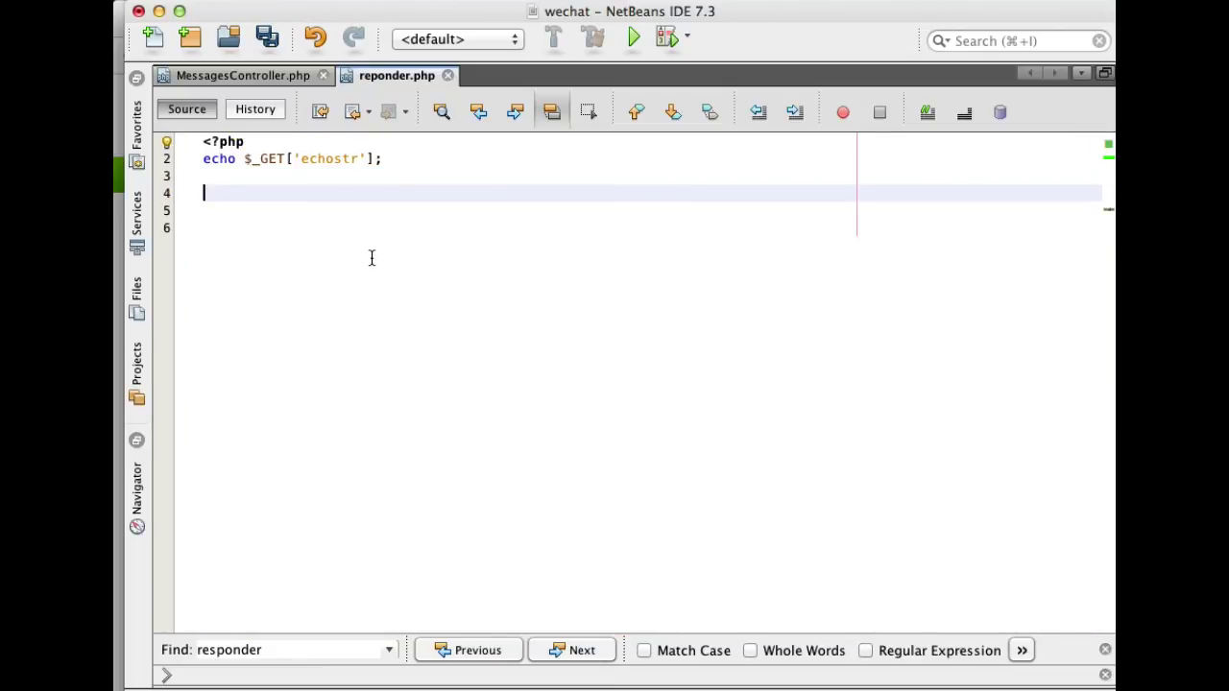
# Step: Check the callback URL on Chrome's Interface Config page, then undo to restore the verification code
pyautogui.press('super+Tab')
pyautogui.tripleClick(480, 451)
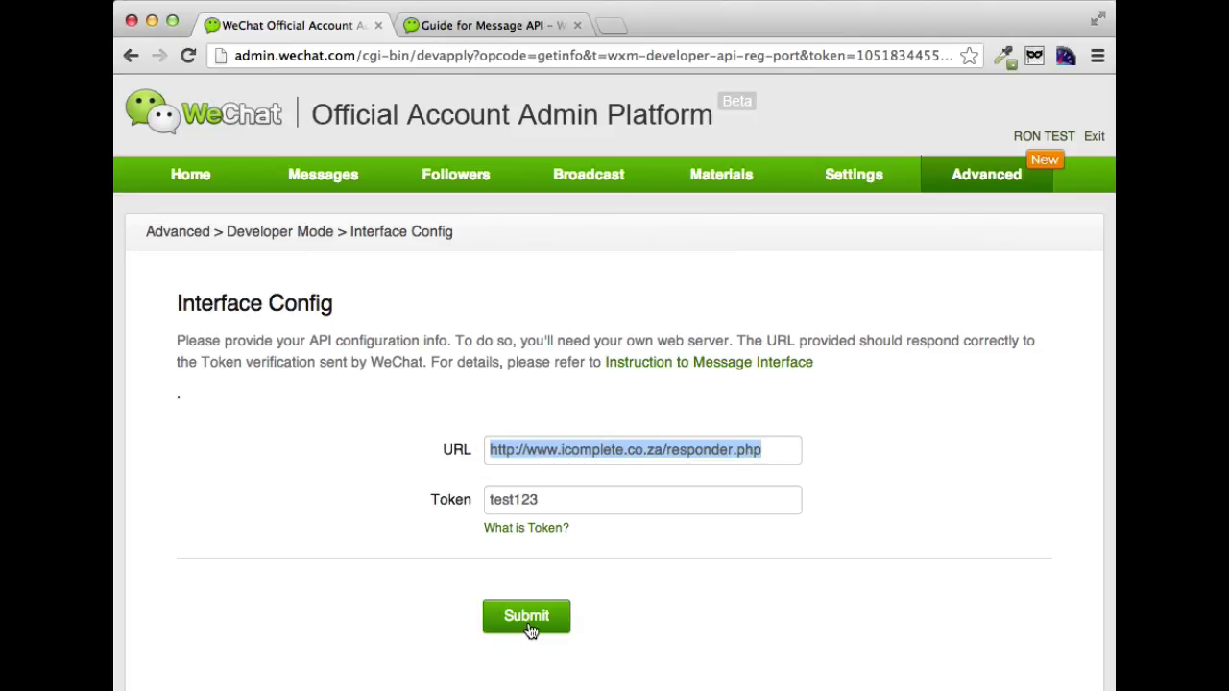
pyautogui.press('super+Tab')
pyautogui.press('super+z')
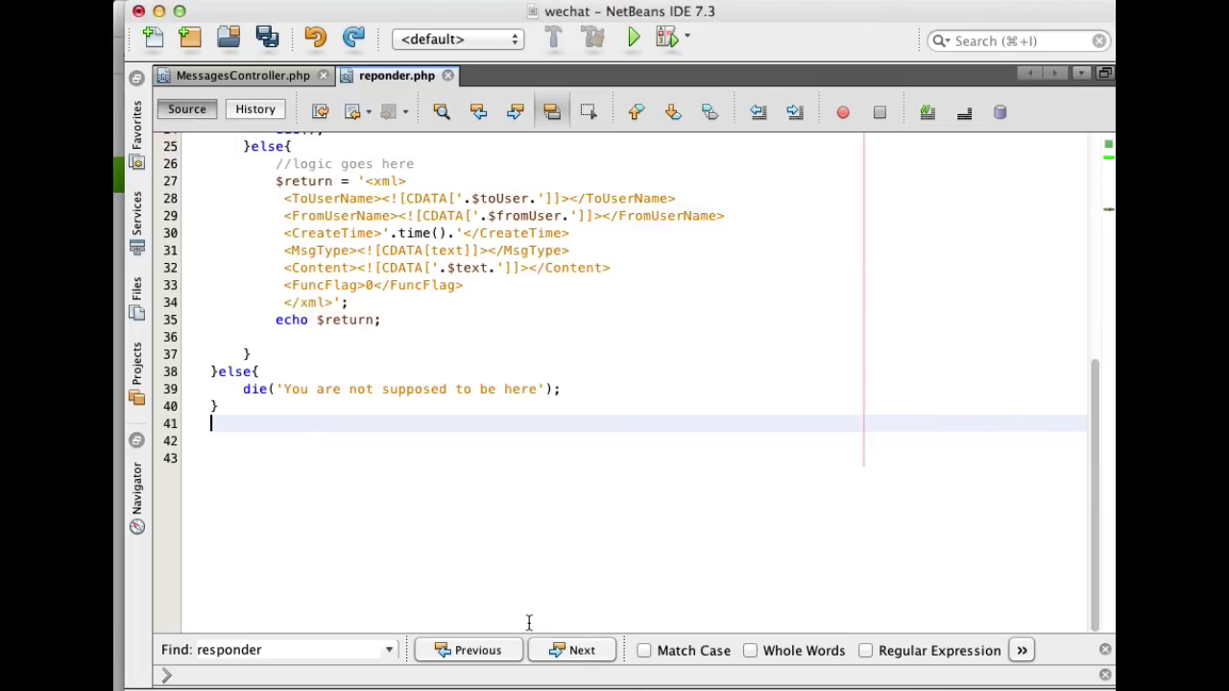
pyautogui.scroll(3, 528, 622)
pyautogui.scroll(3, 528, 622)
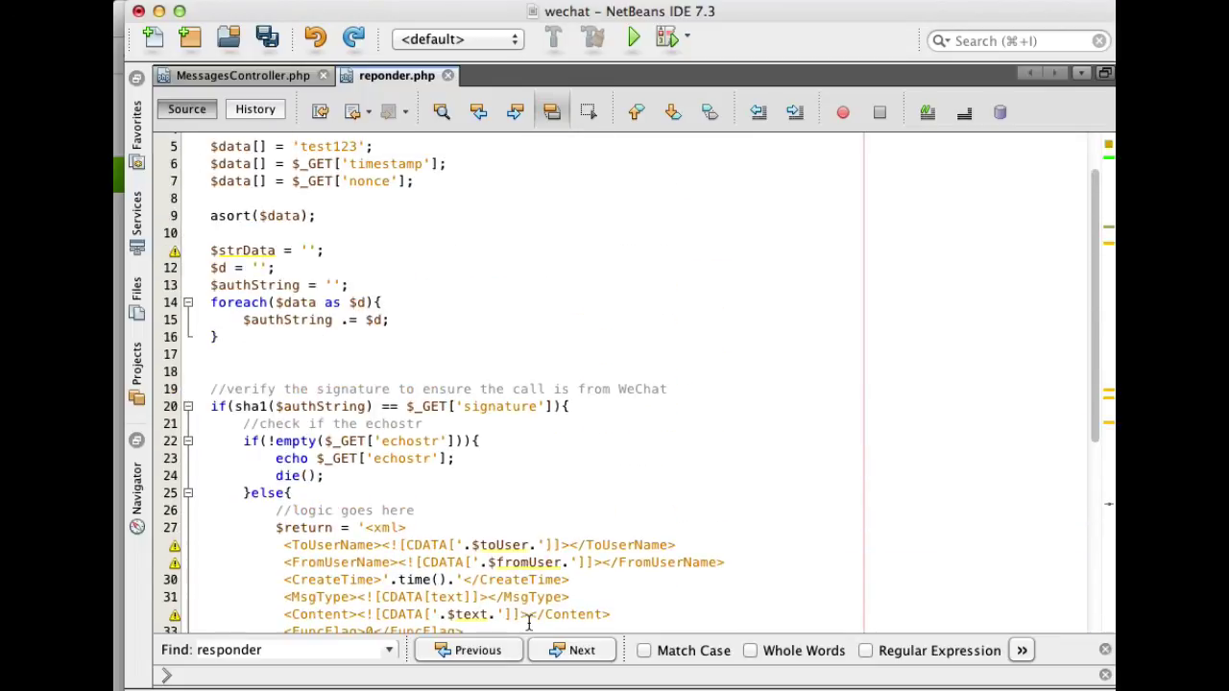